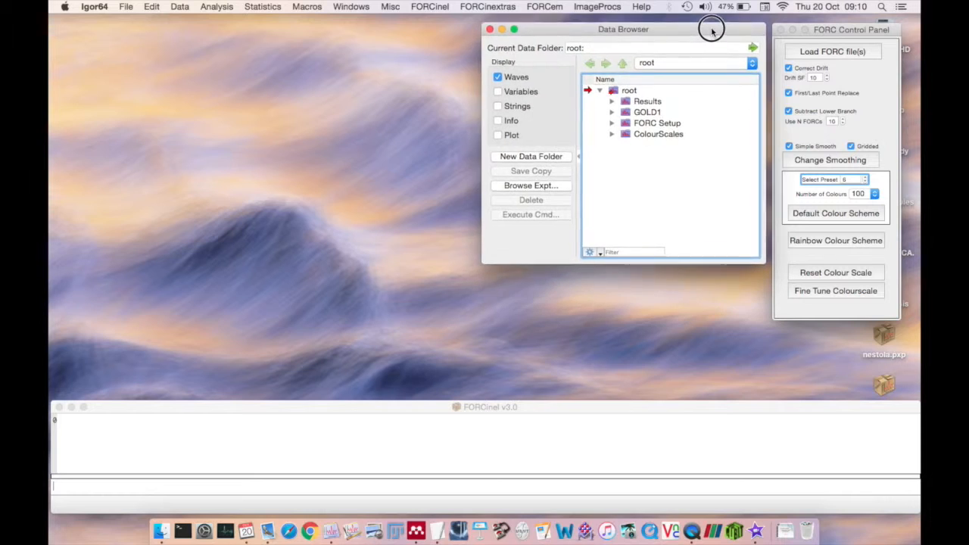
{"action": "left_click", "coordinate": [436, 6]}
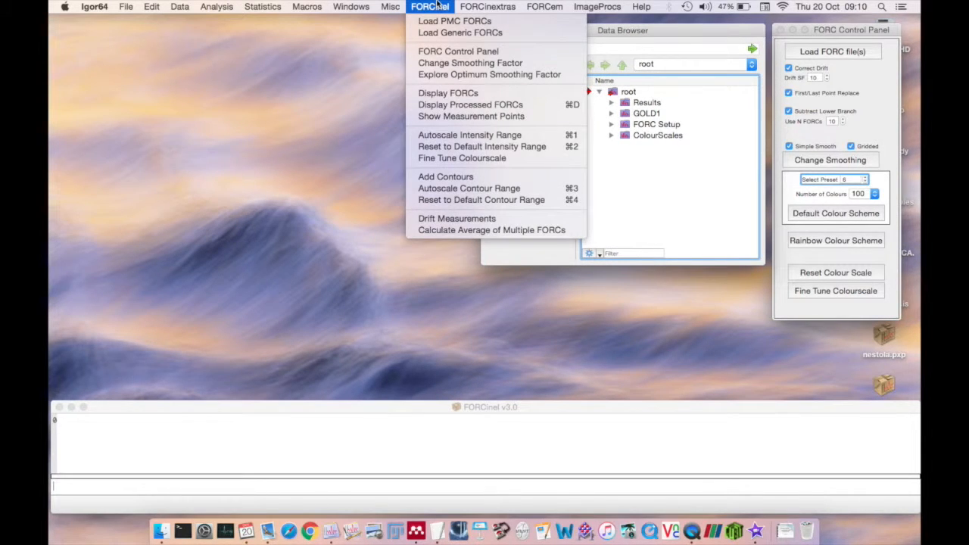
{"action": "mouse_move", "coordinate": [474, 4]}
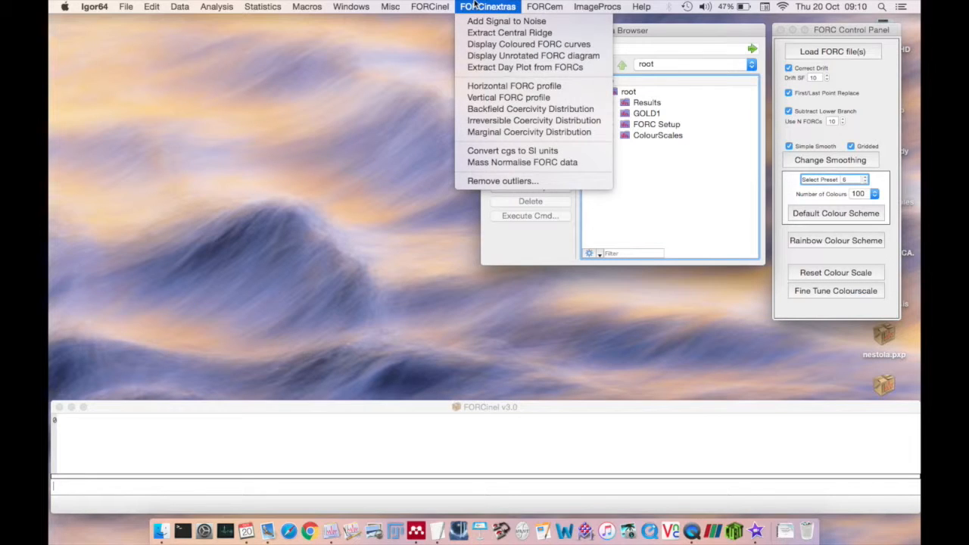
{"action": "mouse_move", "coordinate": [535, 5]}
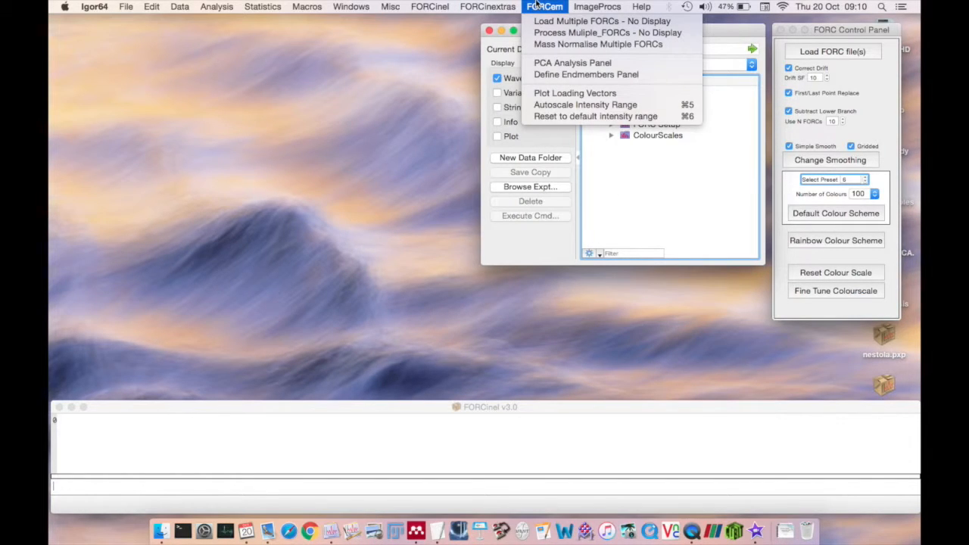
{"action": "left_click", "coordinate": [536, 5]}
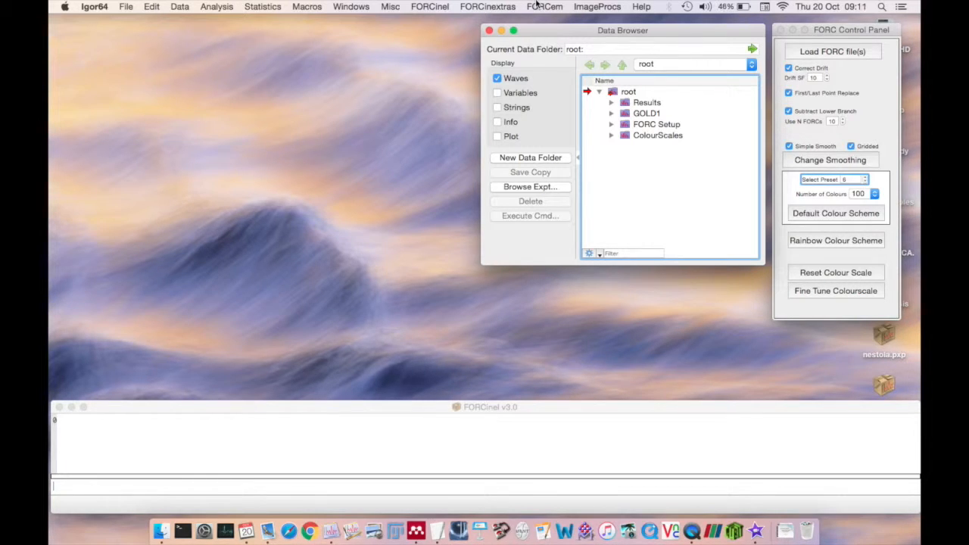
Load the bush.txt FORC file from the Bushveld folder and enlarge its FORC curve graph
{"action": "left_click", "coordinate": [853, 32]}
{"action": "left_click_drag", "start_coordinate": [853, 32], "coordinate": [859, 27]}
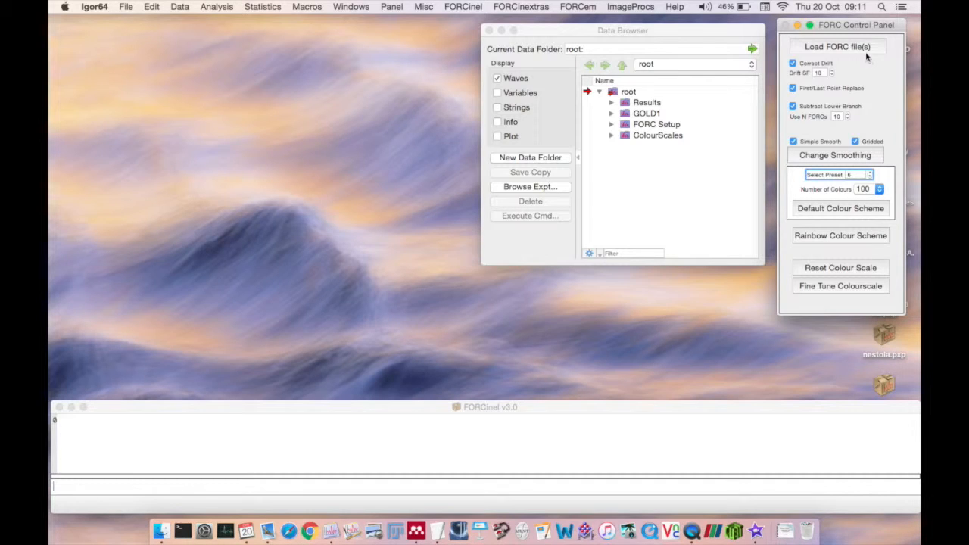
{"action": "left_click", "coordinate": [865, 53]}
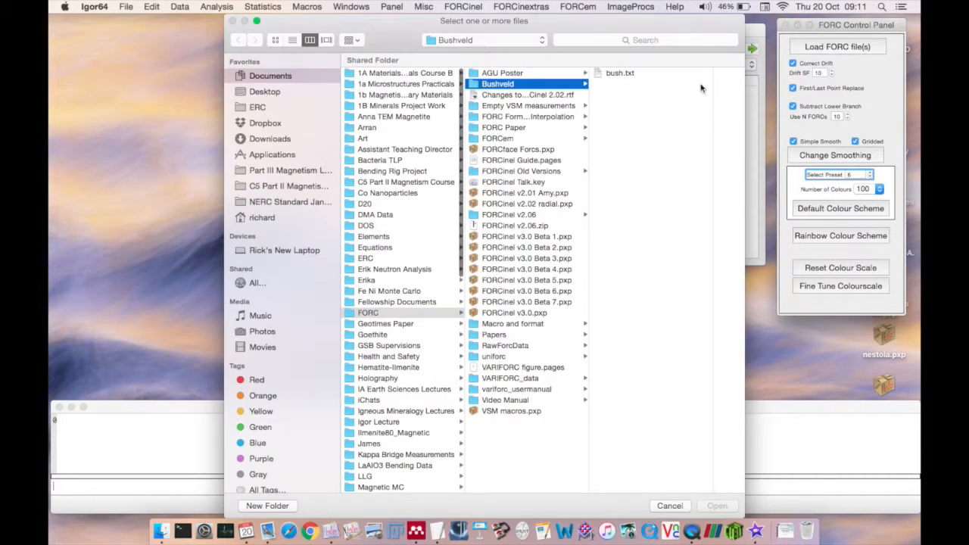
{"action": "left_click", "coordinate": [627, 74]}
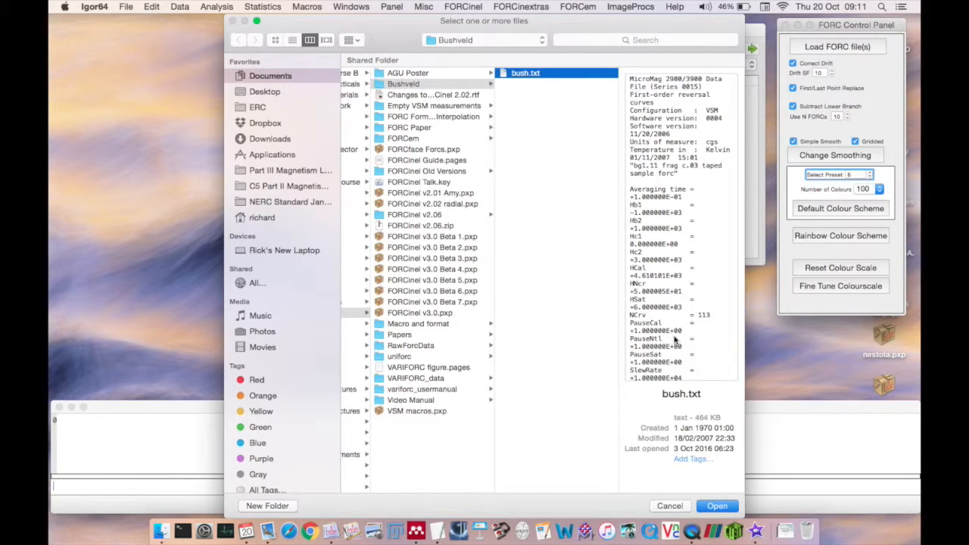
{"action": "left_click", "coordinate": [710, 506]}
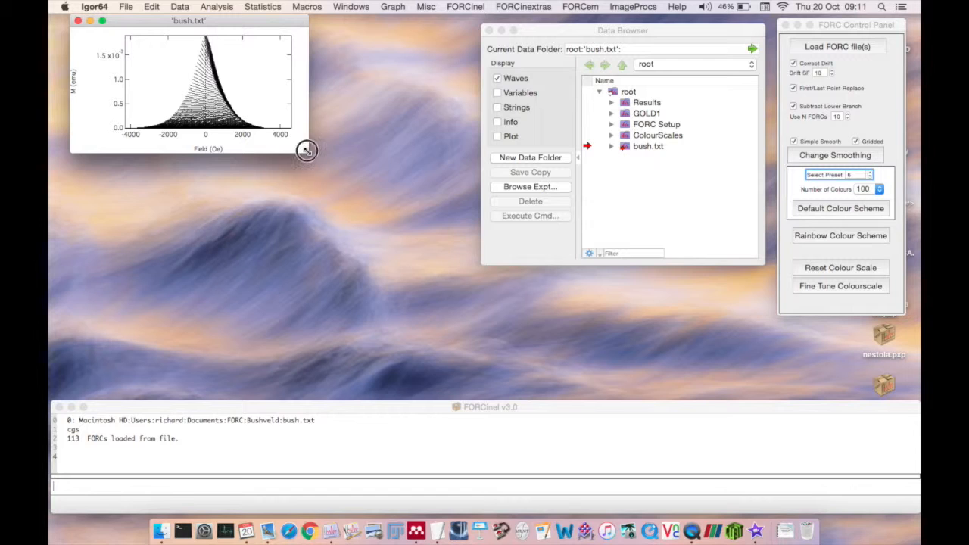
{"action": "left_click_drag", "start_coordinate": [305, 148], "coordinate": [462, 311]}
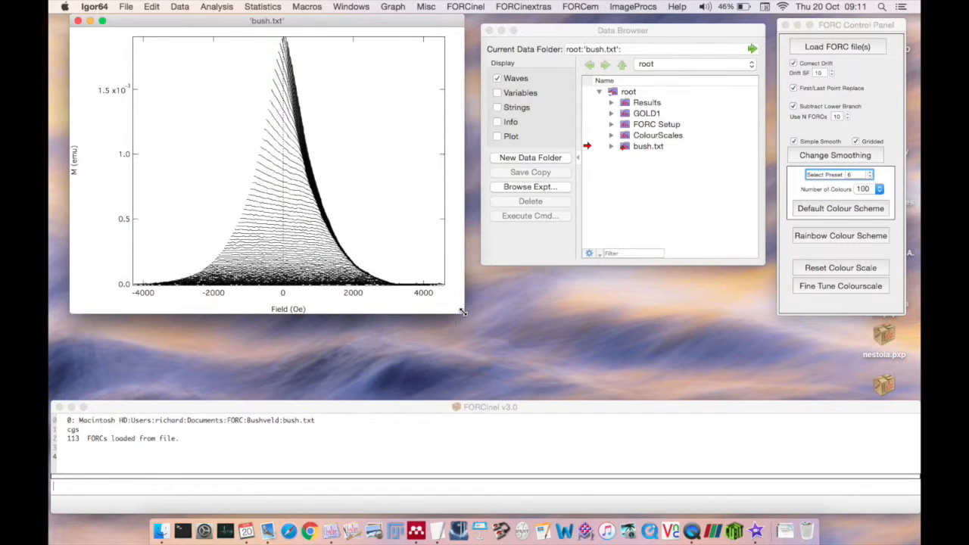
Switch Subtract Lower Branch, First/Last Point Replace and Correct Drift off and back on to compare their effect on the bush.txt curves
{"action": "mouse_move", "coordinate": [863, 25]}
{"action": "left_mouse_down"}
{"action": "mouse_move", "coordinate": [822, 25]}
{"action": "mouse_move", "coordinate": [860, 33]}
{"action": "left_mouse_up"}
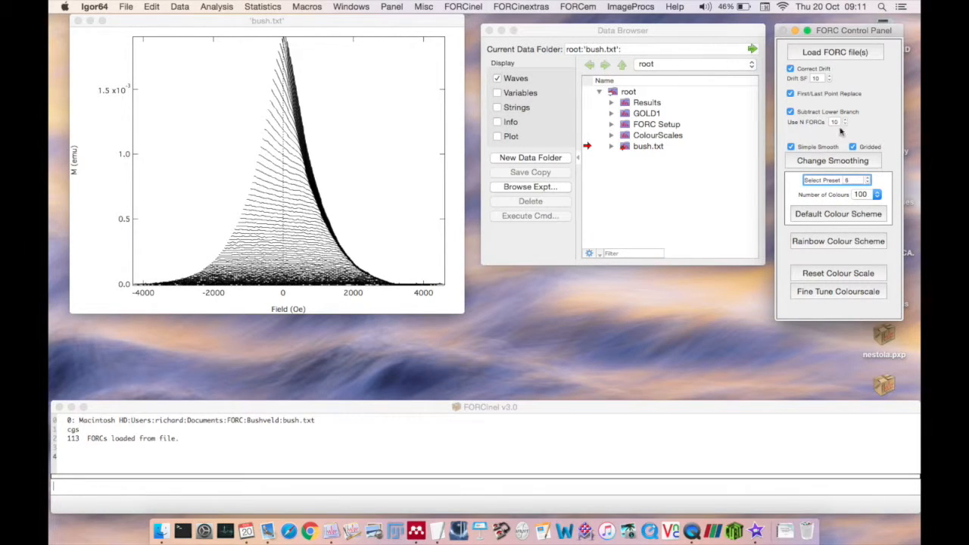
{"action": "left_click", "coordinate": [790, 112]}
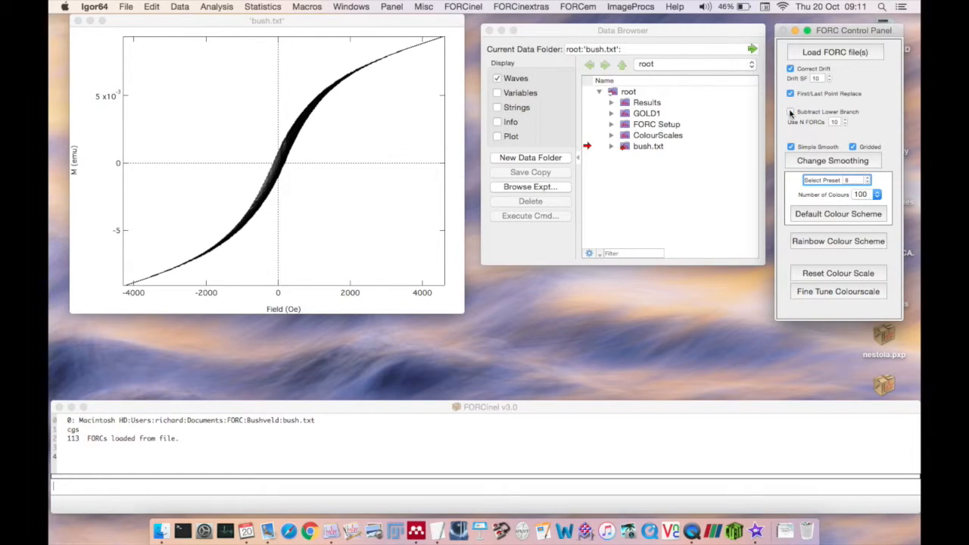
{"action": "left_click", "coordinate": [790, 112]}
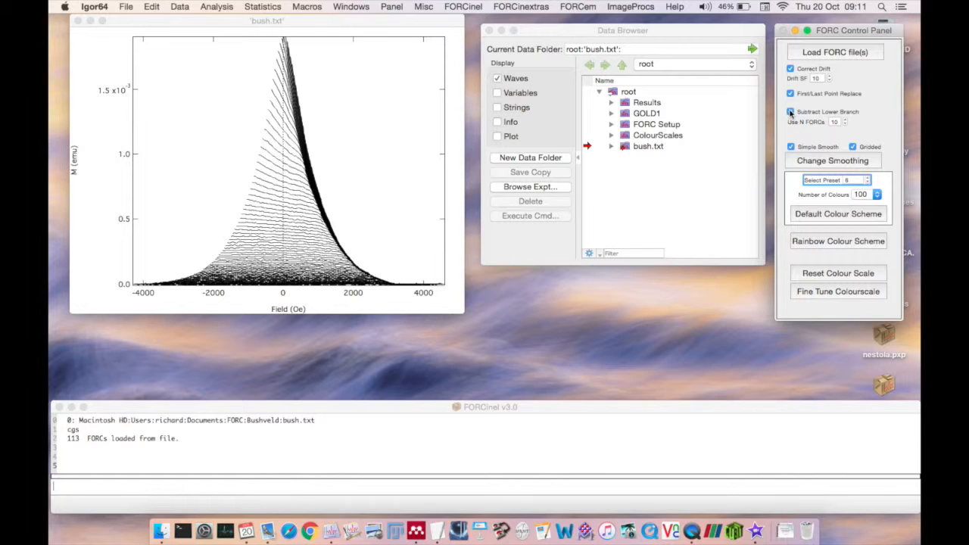
{"action": "left_click", "coordinate": [790, 112]}
{"action": "left_click", "coordinate": [791, 112]}
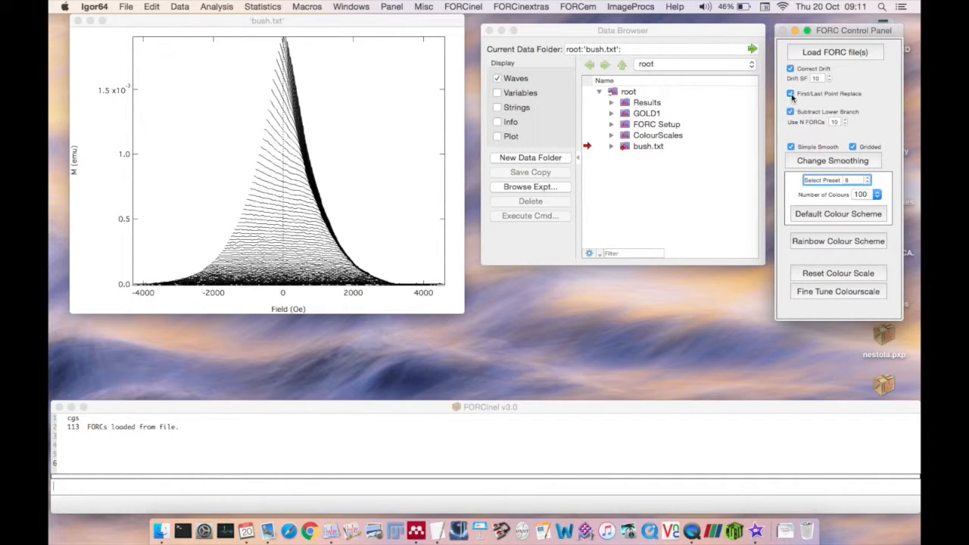
{"action": "left_click", "coordinate": [791, 94]}
{"action": "left_click", "coordinate": [790, 94]}
{"action": "left_click", "coordinate": [792, 69]}
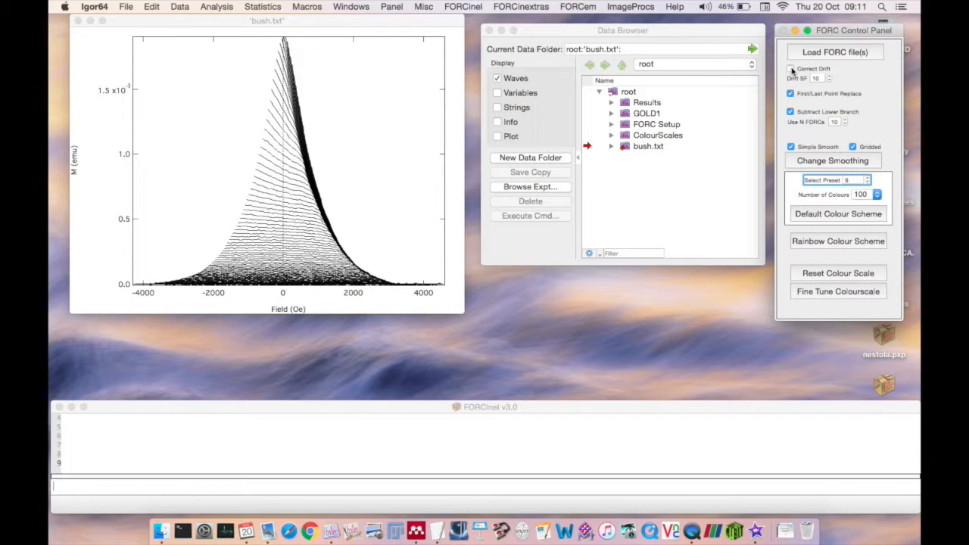
{"action": "left_click", "coordinate": [791, 69]}
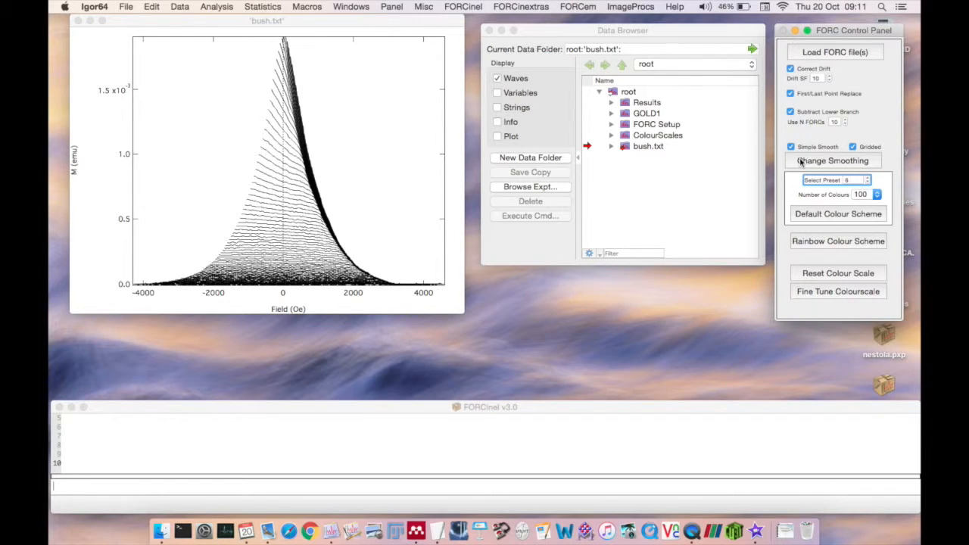
Process bush.txt with smoothing factor 4 and output grid 1, and enlarge and reposition the FORC diagram
{"action": "left_click", "coordinate": [802, 162]}
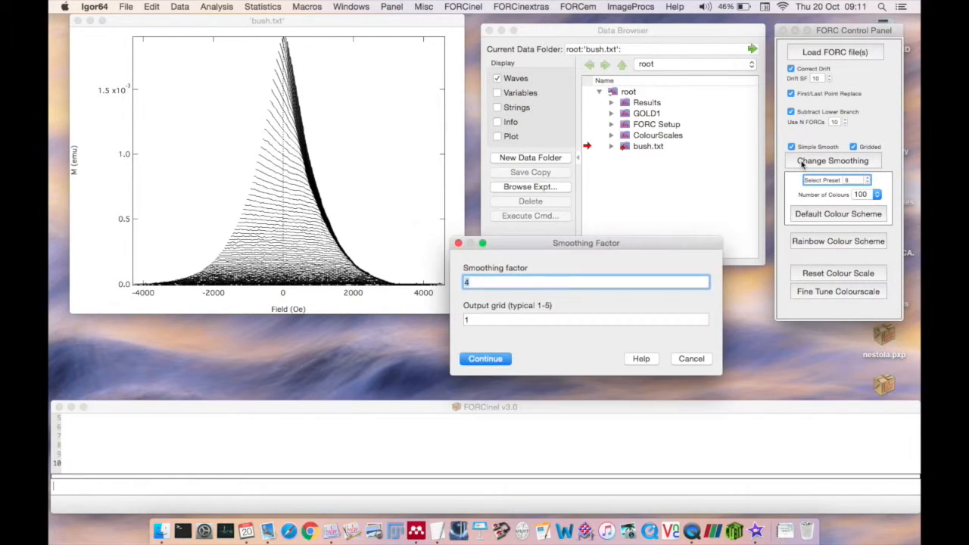
{"action": "key", "text": "Return"}
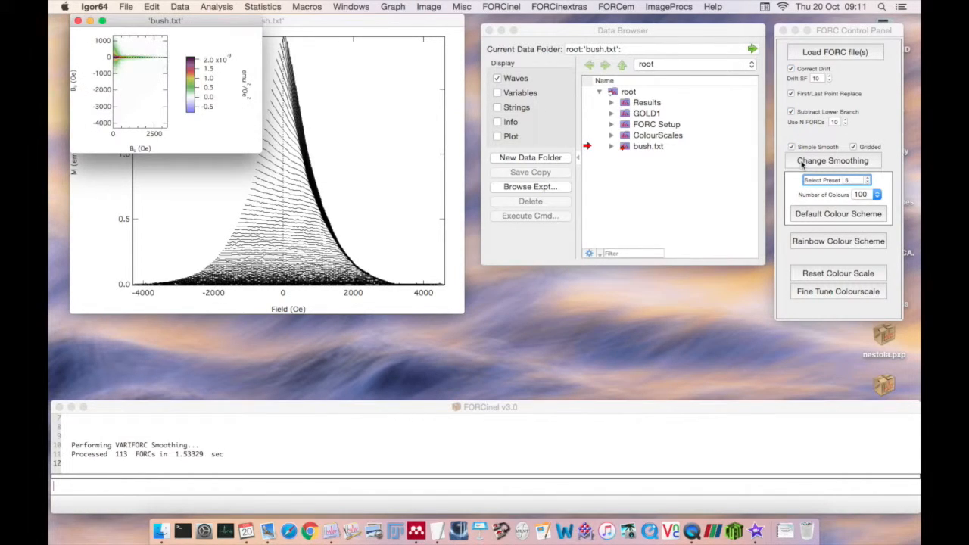
{"action": "left_click_drag", "start_coordinate": [257, 152], "coordinate": [296, 250]}
{"action": "left_click_drag", "start_coordinate": [205, 25], "coordinate": [271, 59]}
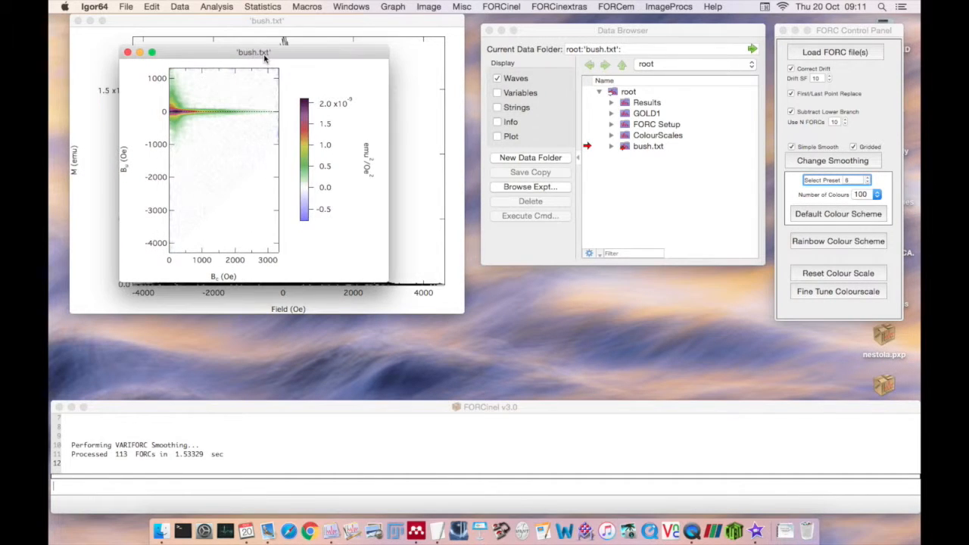
Make GOLD1 the current data folder, display its FORC curves and enlarge the graph
{"action": "left_click", "coordinate": [592, 115]}
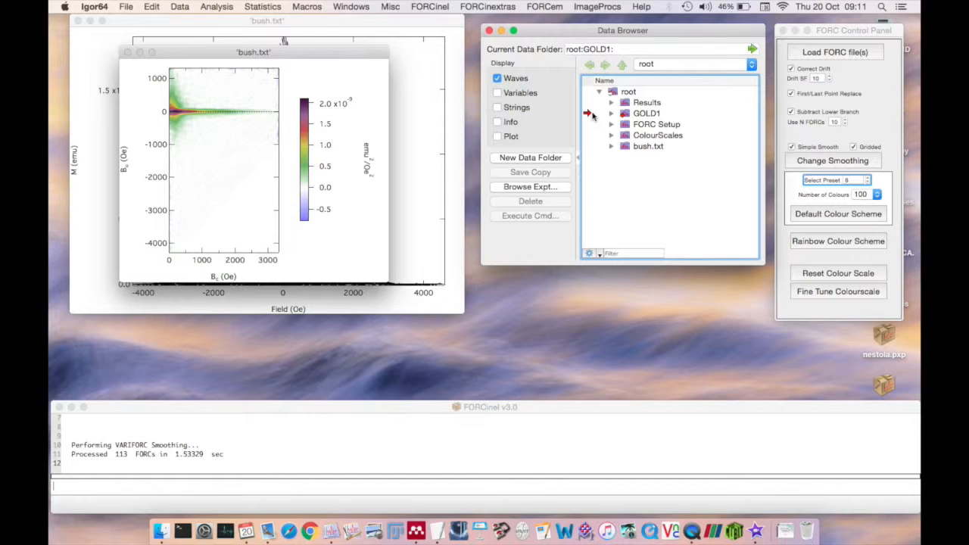
{"action": "left_click", "coordinate": [483, 4]}
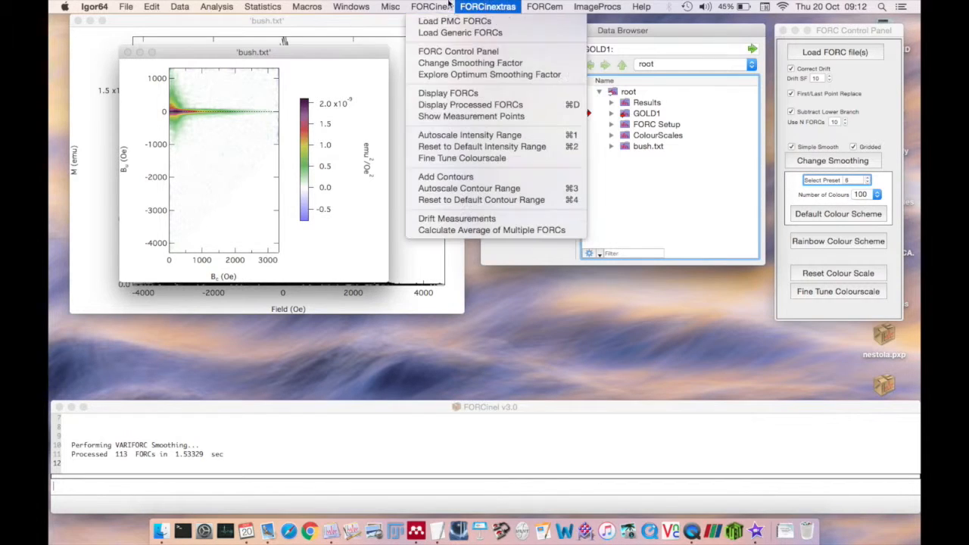
{"action": "left_click", "coordinate": [445, 94]}
{"action": "key", "text": "Return"}
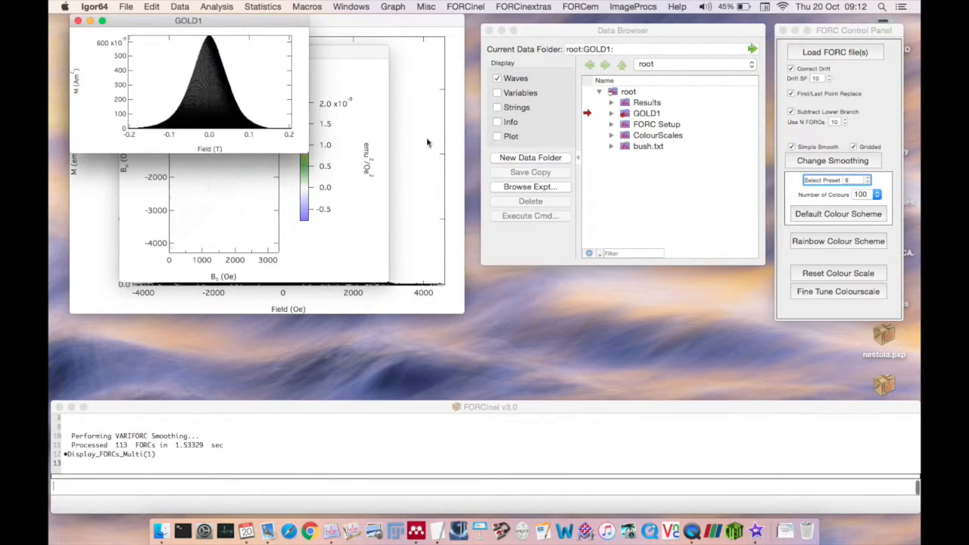
{"action": "left_click_drag", "start_coordinate": [299, 151], "coordinate": [432, 311]}
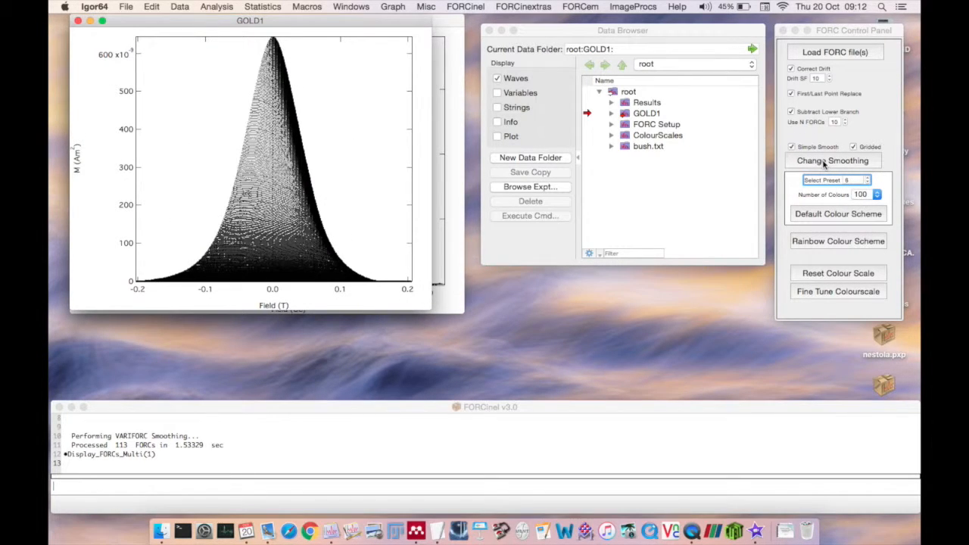
Process GOLD1 with smoothing factor 14 and output grid 10, and enlarge and reposition its FORC diagram
{"action": "left_click", "coordinate": [825, 162]}
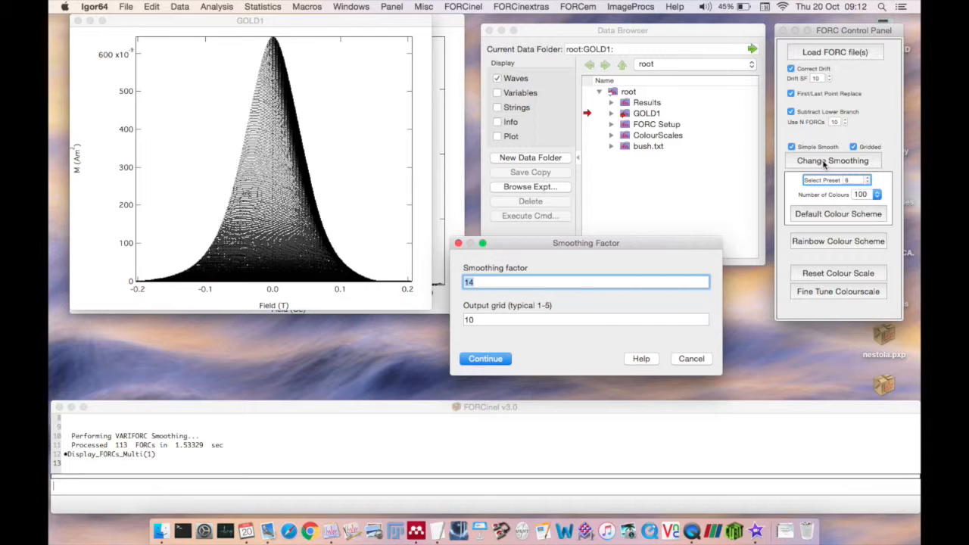
{"action": "key", "text": "Tab"}
{"action": "key", "text": "Return"}
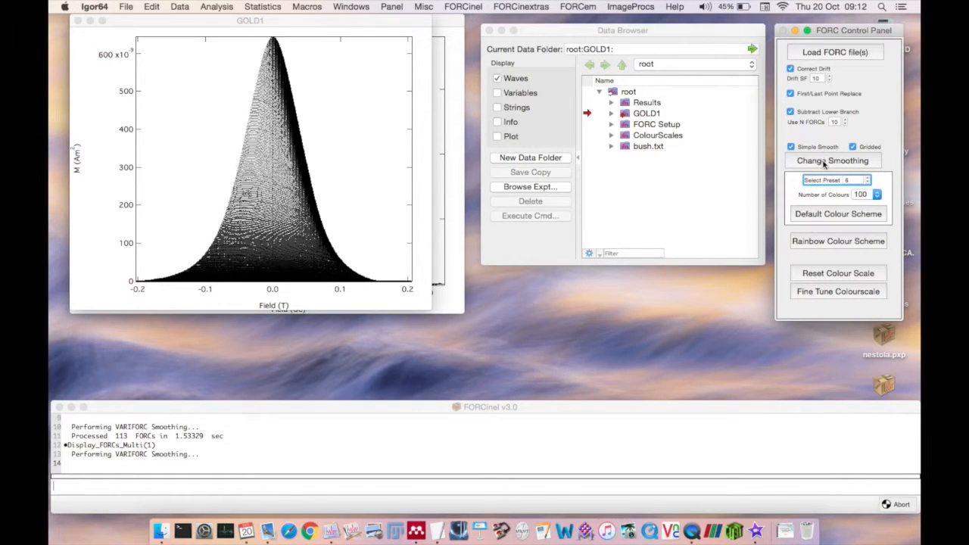
{"action": "left_click_drag", "start_coordinate": [257, 153], "coordinate": [342, 280]}
{"action": "left_click_drag", "start_coordinate": [233, 23], "coordinate": [365, 96]}
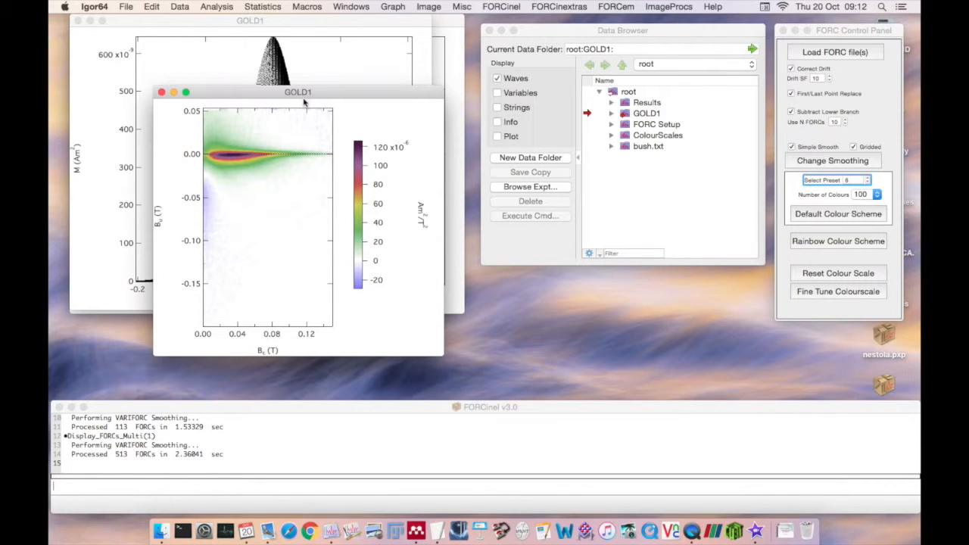
{"action": "left_click_drag", "start_coordinate": [302, 90], "coordinate": [318, 67]}
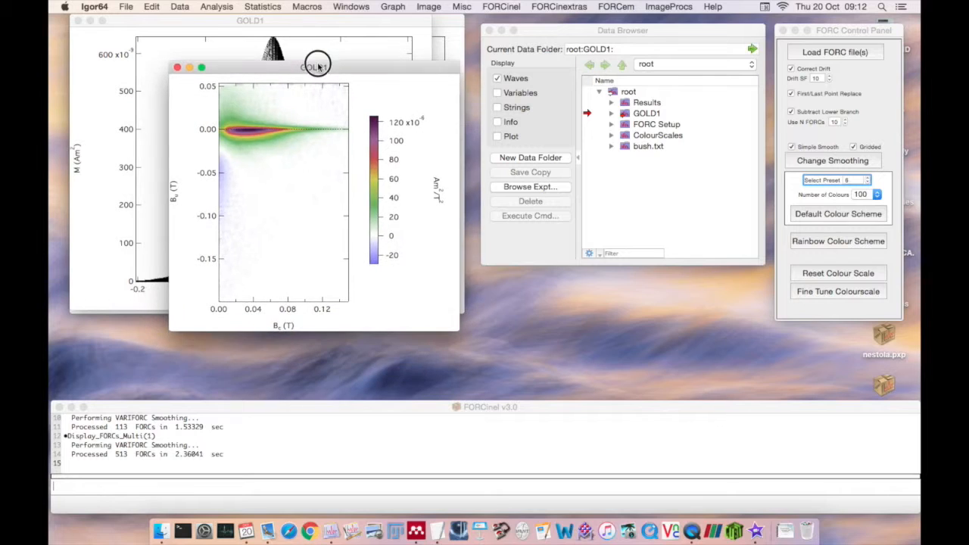
Close the GOLD1 curve graph and both bush.txt graphs, and move the GOLD1 FORC diagram up to the freed space
{"action": "left_click", "coordinate": [78, 22]}
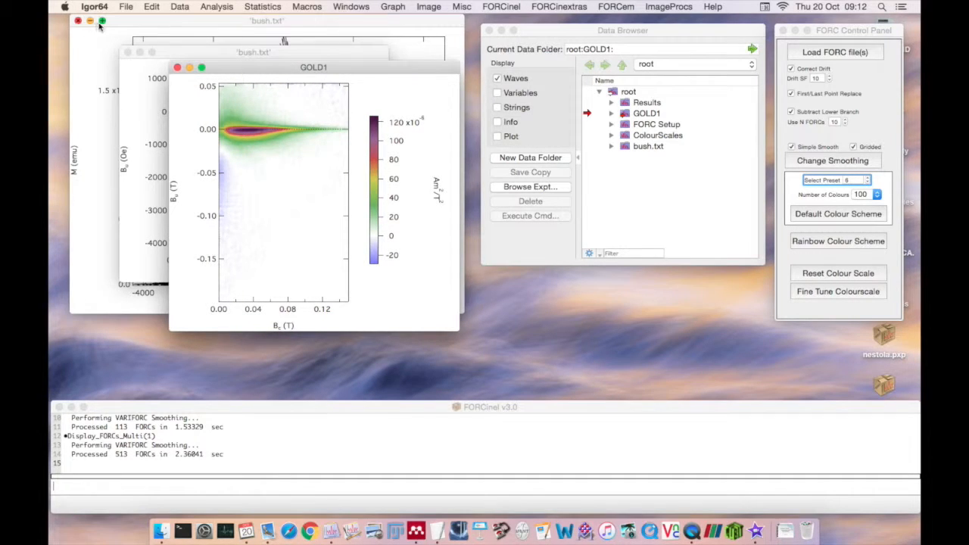
{"action": "left_click", "coordinate": [78, 22]}
{"action": "left_click", "coordinate": [127, 53]}
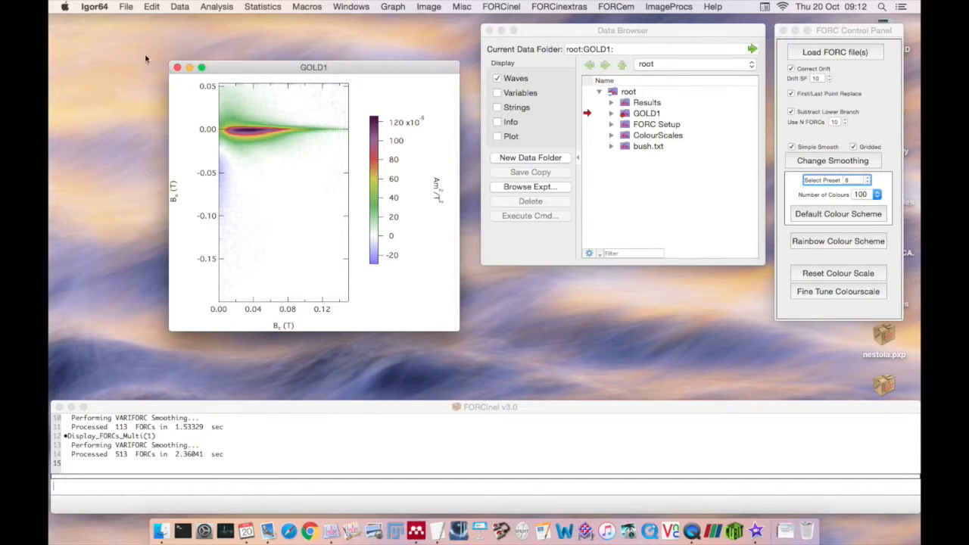
{"action": "left_click", "coordinate": [177, 68]}
{"action": "left_click_drag", "start_coordinate": [312, 69], "coordinate": [296, 16]}
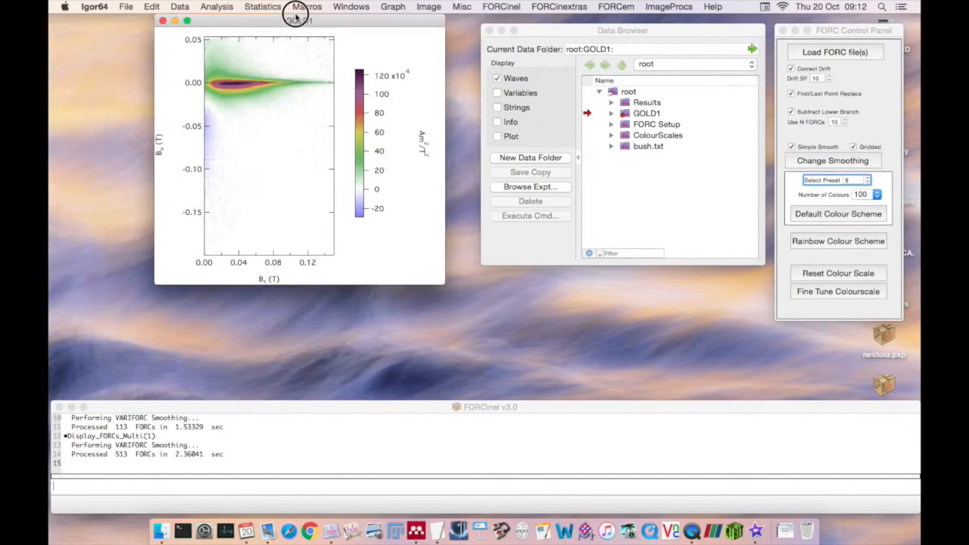
Turn off Simple Smooth and reprocess GOLD1 with central ridge Sb0 7 and horizontal and vertical lamda 0.1
{"action": "left_click", "coordinate": [791, 148]}
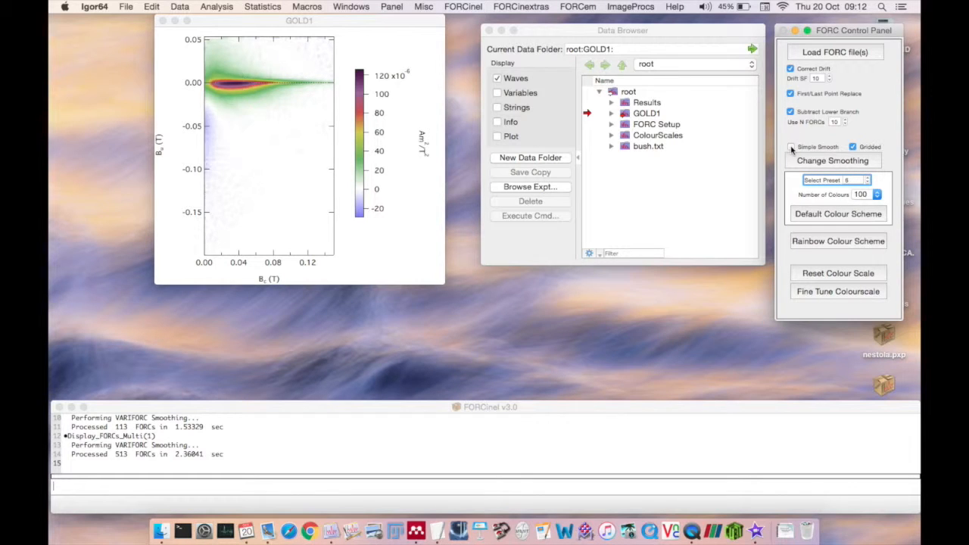
{"action": "left_click", "coordinate": [800, 167]}
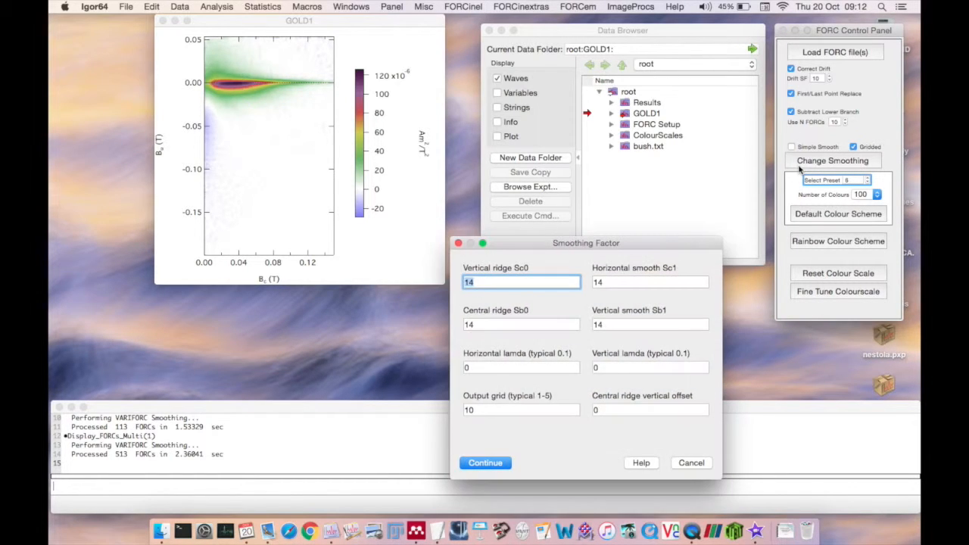
{"action": "key", "text": "Tab"}
{"action": "key", "text": "Tab"}
{"action": "type", "text": "7"}
{"action": "key", "text": "Tab"}
{"action": "key", "text": "Tab"}
{"action": "type", "text": ".1"}
{"action": "key", "text": "Tab"}
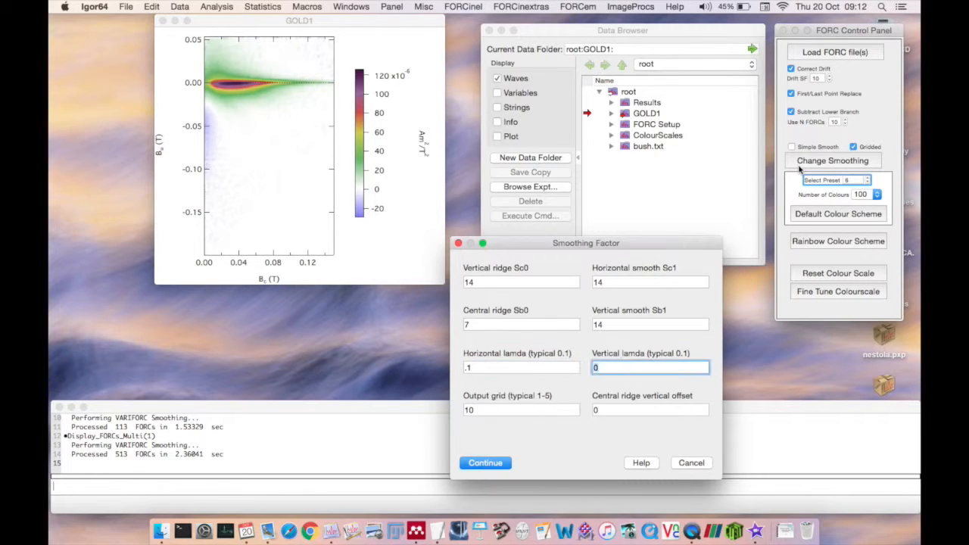
{"action": "type", "text": ".1"}
{"action": "key", "text": "Tab"}
{"action": "key", "text": "Return"}
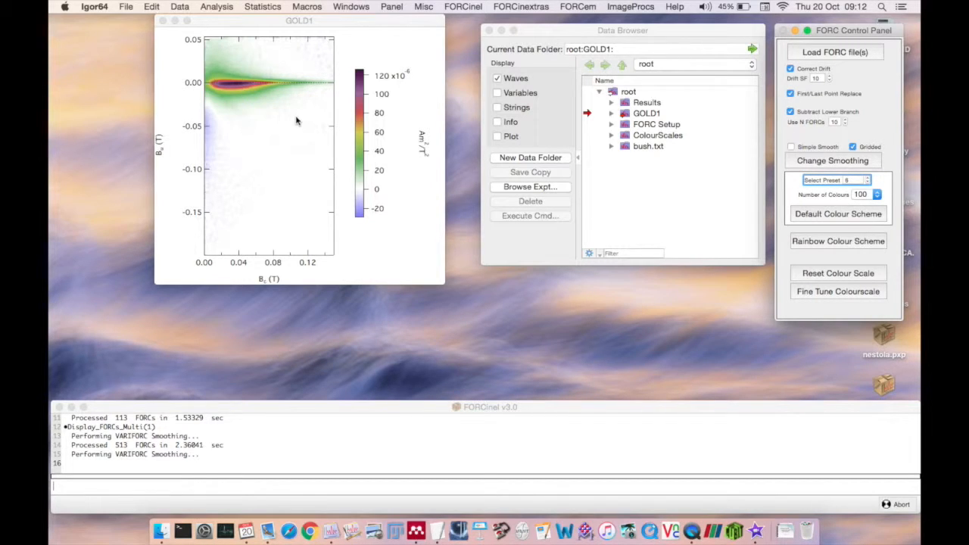
{"action": "left_click_drag", "start_coordinate": [303, 22], "coordinate": [281, 20]}
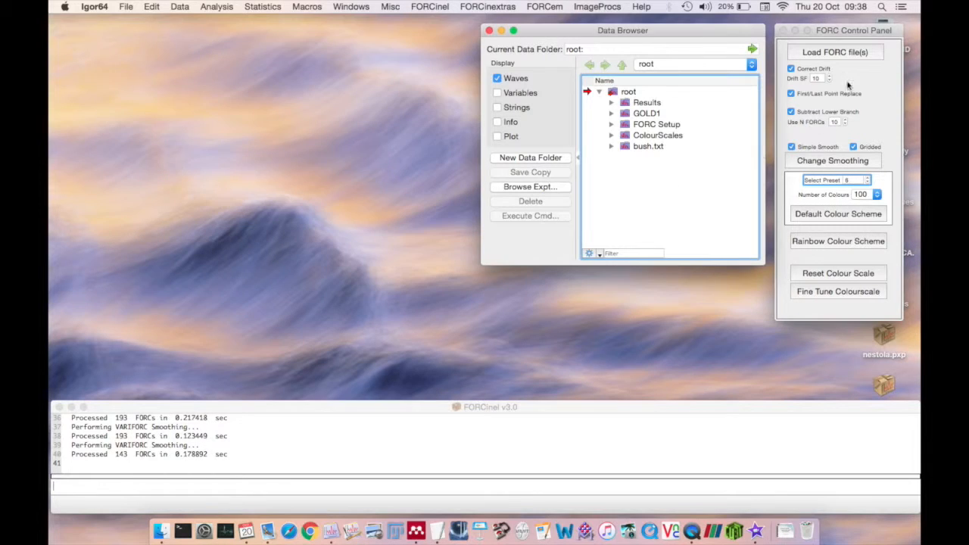
Load the four FORC files FG_1995_02_09_BOT_04.frc to FG_1995_02_09_BOT_07.frc from the FG_1995_02_09 folder
{"action": "left_click", "coordinate": [836, 53]}
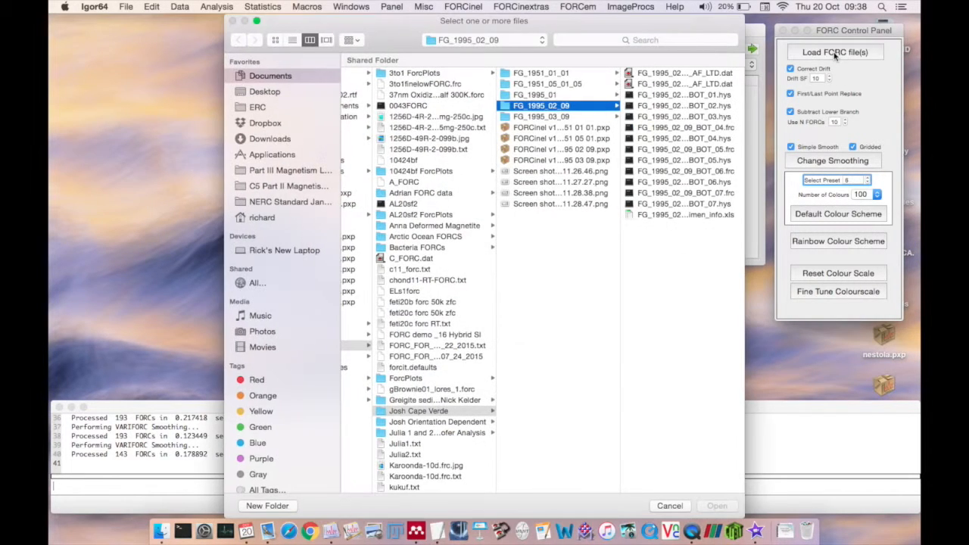
{"action": "left_click", "coordinate": [696, 129]}
{"action": "left_click", "coordinate": [598, 150], "text": "super"}
{"action": "left_click", "coordinate": [591, 173], "text": "super"}
{"action": "left_click", "coordinate": [589, 194], "text": "super"}
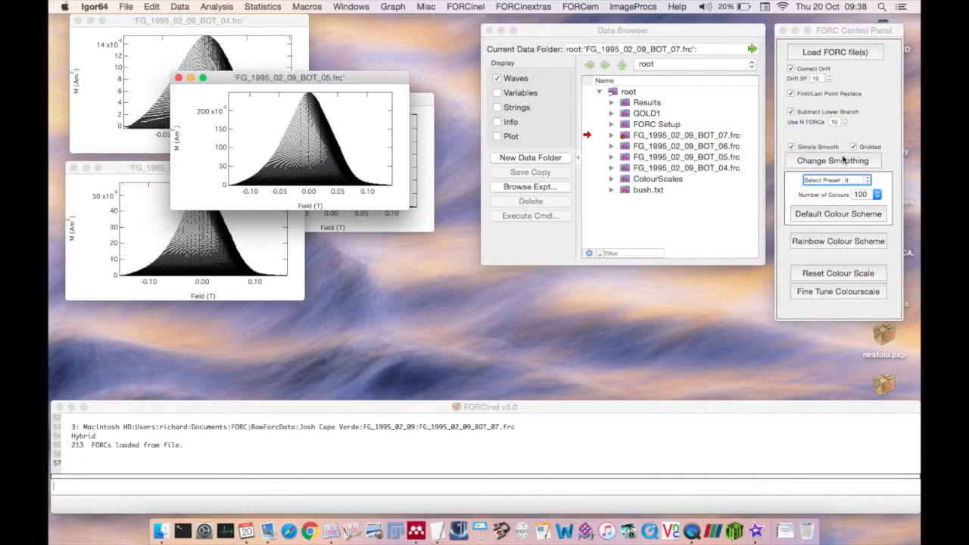
Process the four FG_1995_02_09_BOT data folders together with smoothing factor 4 and output grid 1
{"action": "left_click", "coordinate": [671, 137]}
{"action": "left_click", "coordinate": [622, 167], "text": "shift"}
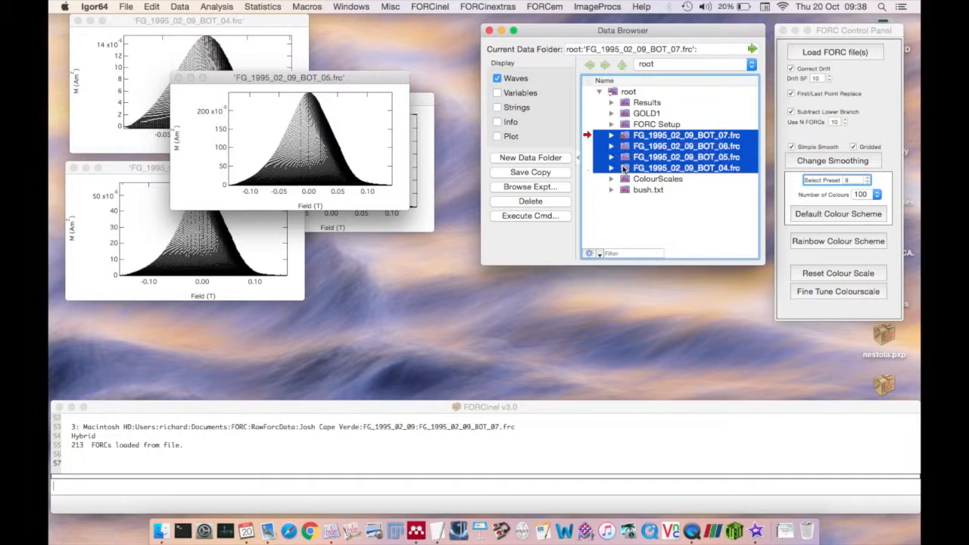
{"action": "left_click", "coordinate": [810, 161]}
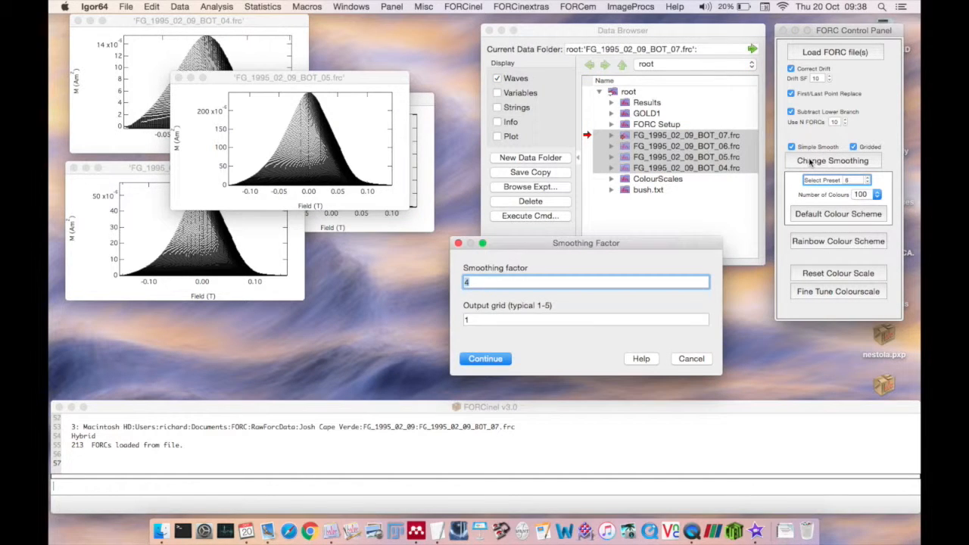
{"action": "key", "text": "Tab"}
{"action": "key", "text": "Return"}
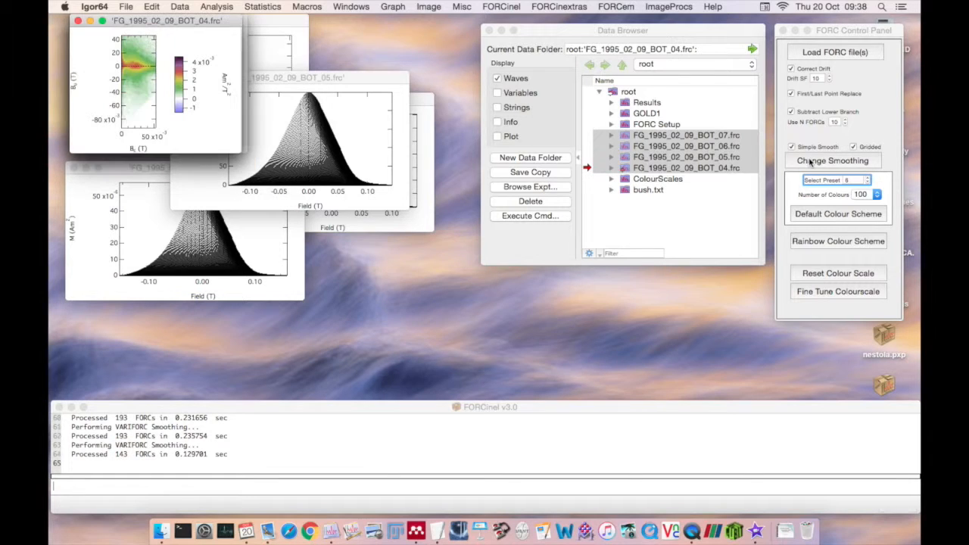
Spread the four stacked FG_1995_02_09_BOT FORC diagrams apart and add contours to them
{"action": "left_click_drag", "start_coordinate": [224, 23], "coordinate": [424, 169]}
{"action": "left_click", "coordinate": [198, 25]}
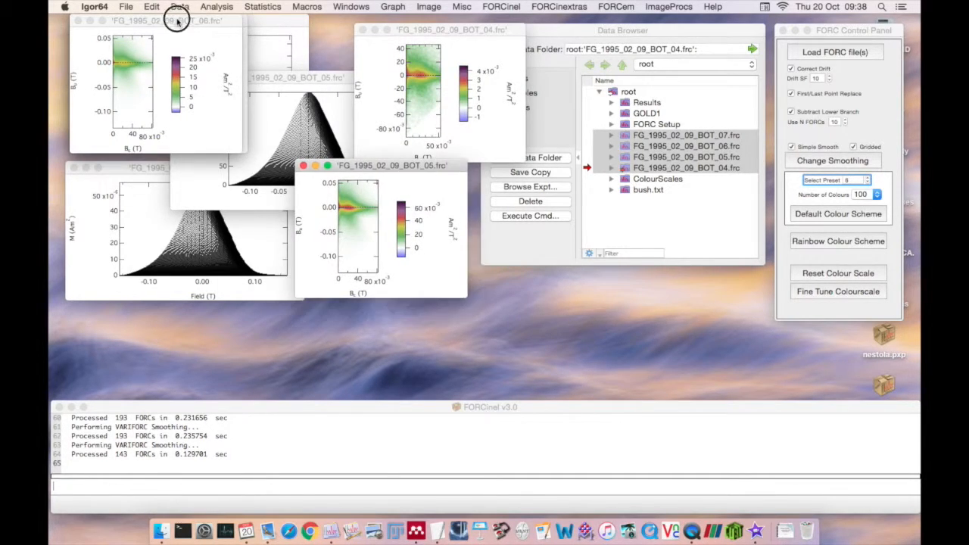
{"action": "left_click_drag", "start_coordinate": [179, 20], "coordinate": [193, 189]}
{"action": "left_click_drag", "start_coordinate": [170, 22], "coordinate": [216, 37]}
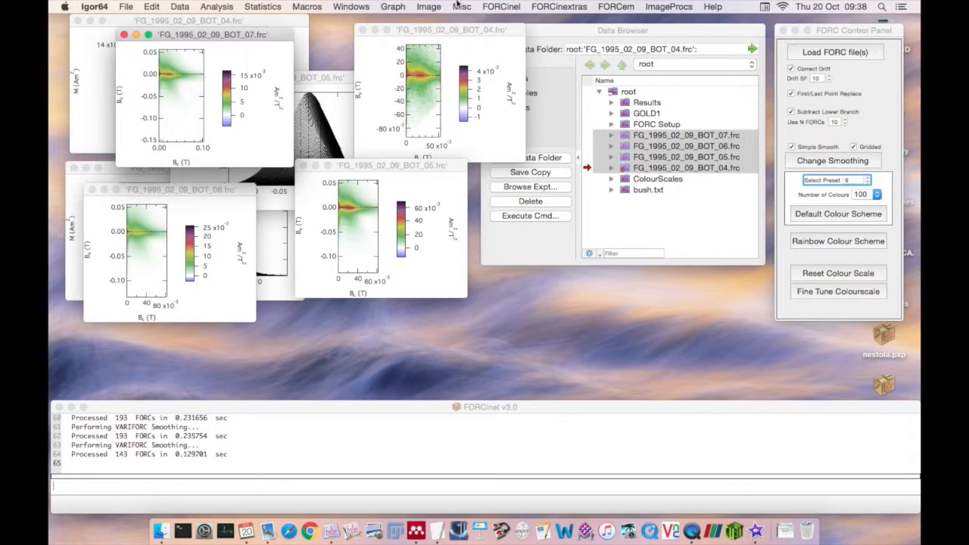
{"action": "left_click", "coordinate": [502, 6]}
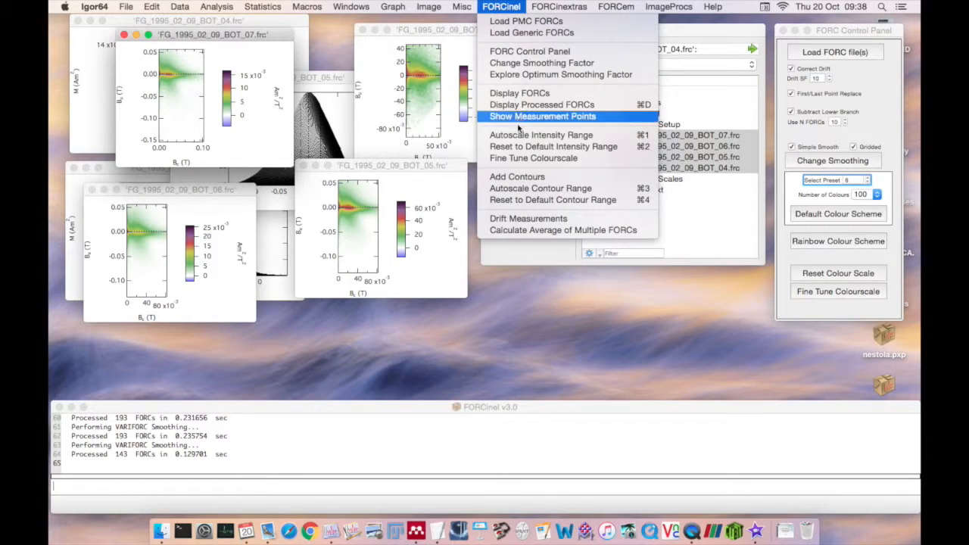
{"action": "left_click", "coordinate": [505, 178]}
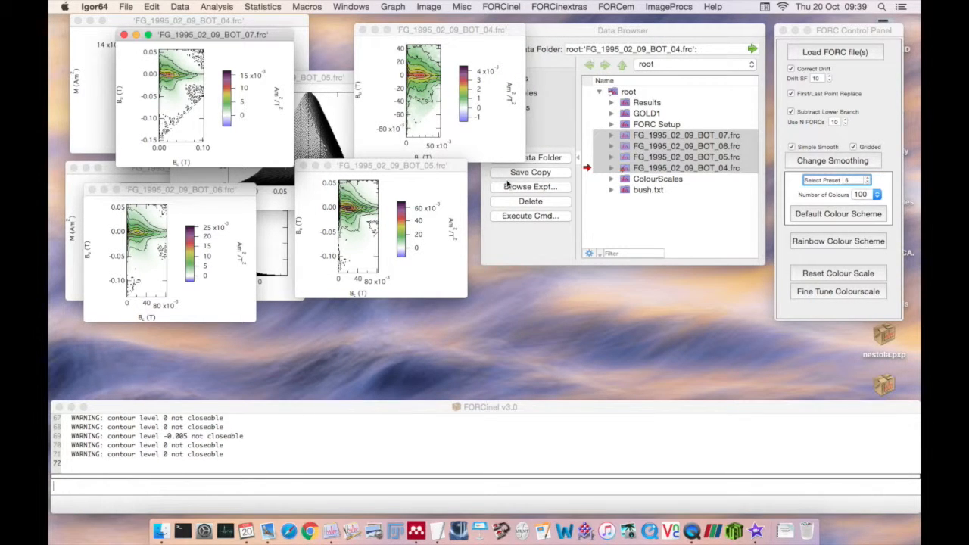
{"action": "left_click", "coordinate": [508, 6]}
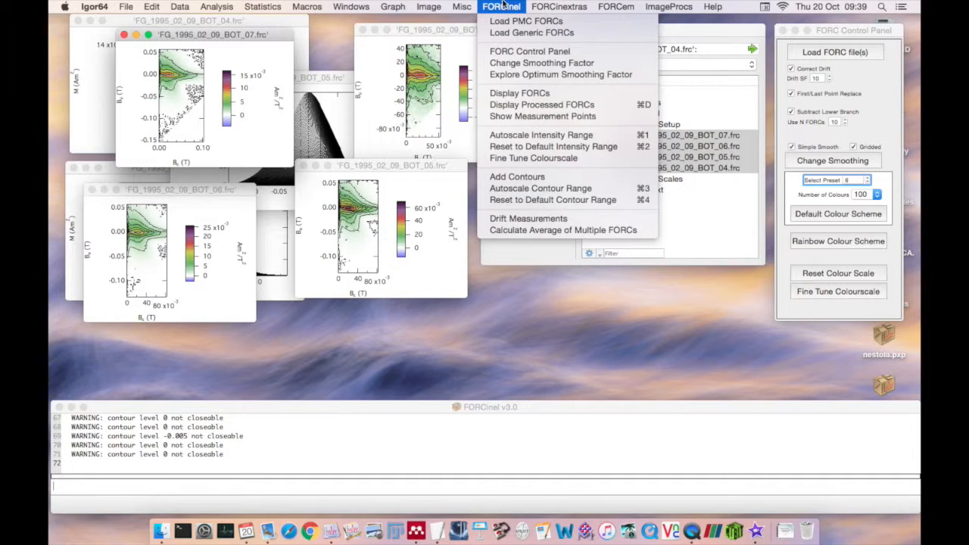
{"action": "left_click", "coordinate": [503, 5]}
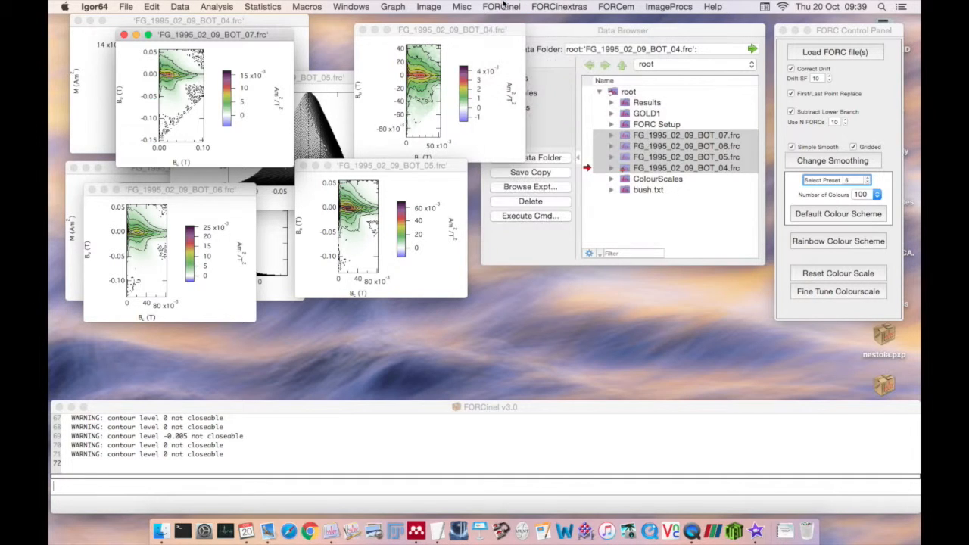
{"action": "left_click", "coordinate": [854, 149]}
{"action": "left_click", "coordinate": [854, 148]}
{"action": "left_click", "coordinate": [853, 148]}
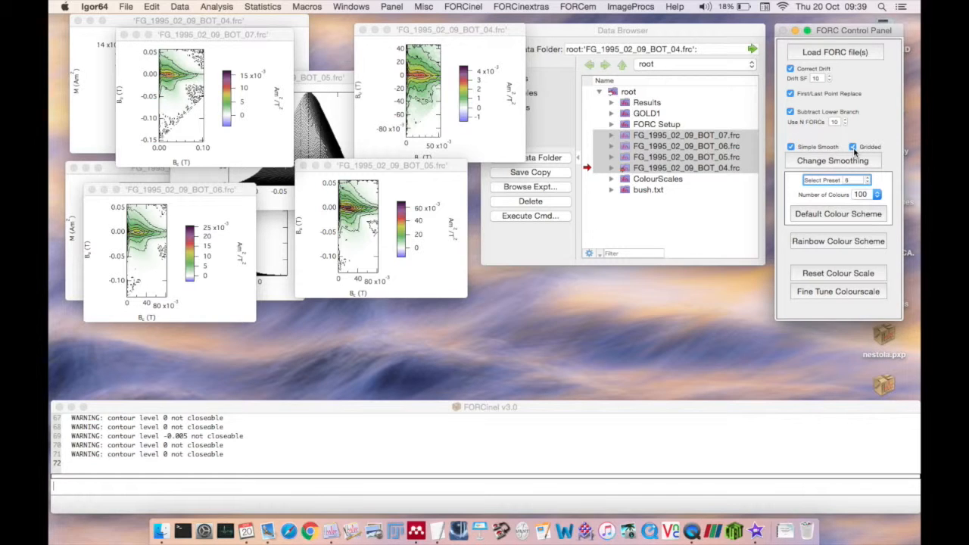
Enlarge the FG_1995_02_09_BOT_07.frc FORC diagram and move it to the middle of the workspace
{"action": "left_click", "coordinate": [274, 110]}
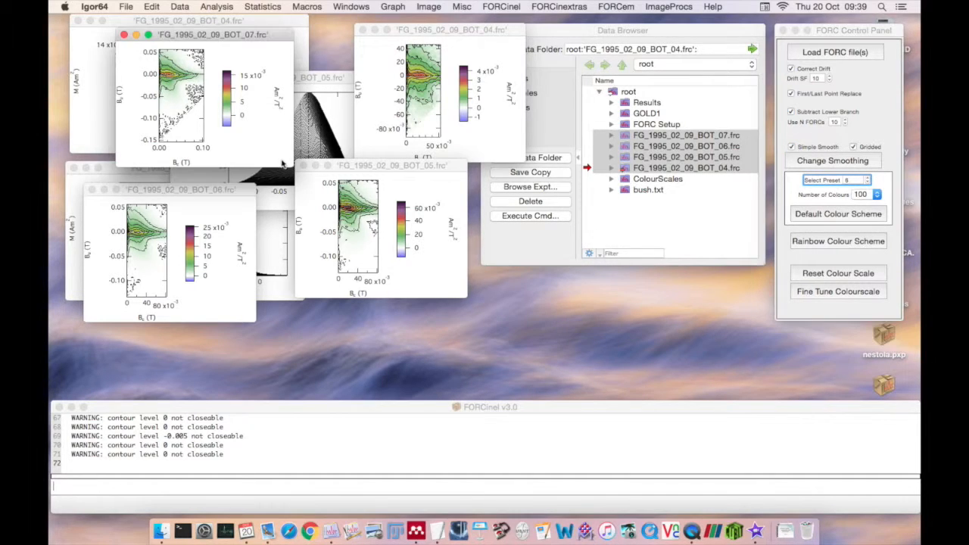
{"action": "left_click_drag", "start_coordinate": [291, 167], "coordinate": [305, 260]}
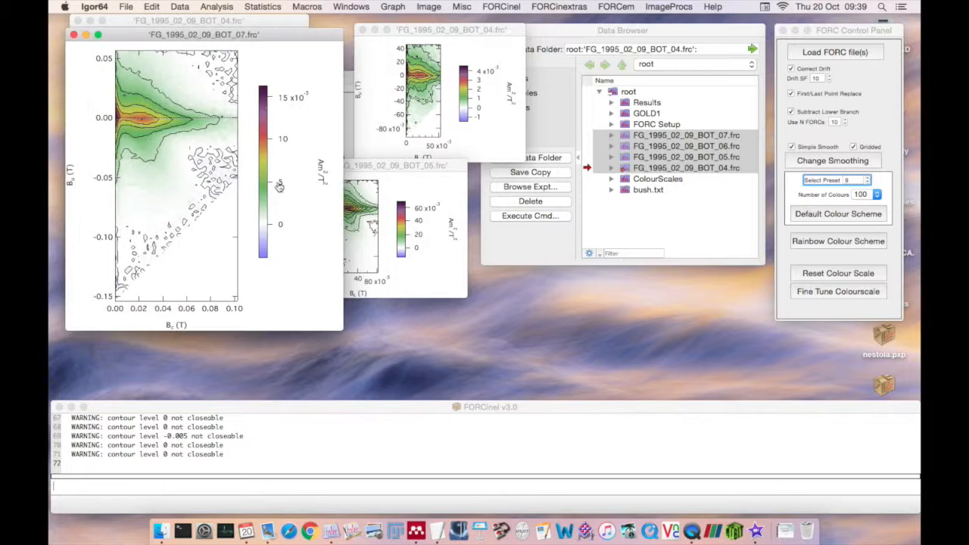
{"action": "left_click_drag", "start_coordinate": [251, 36], "coordinate": [392, 124]}
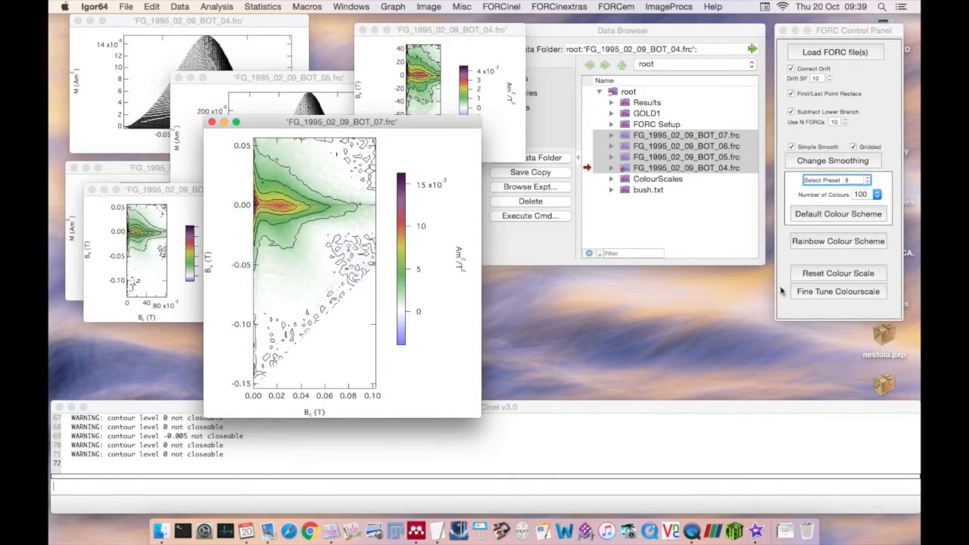
Open the Colourscale Control, place it beside the BOT_07 diagram and shift the green A colour marker towards higher intensity
{"action": "left_click", "coordinate": [822, 308]}
{"action": "left_click", "coordinate": [826, 294]}
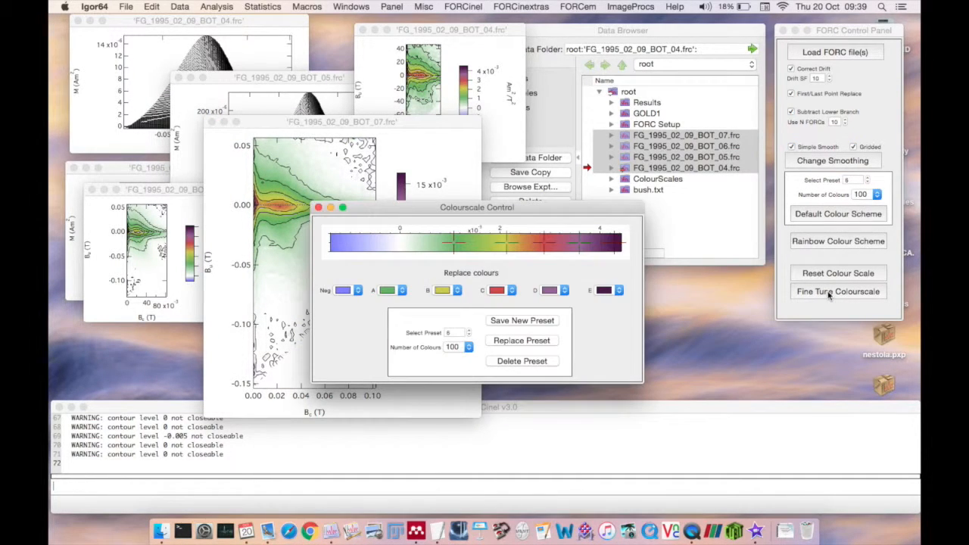
{"action": "left_click_drag", "start_coordinate": [577, 219], "coordinate": [752, 226]}
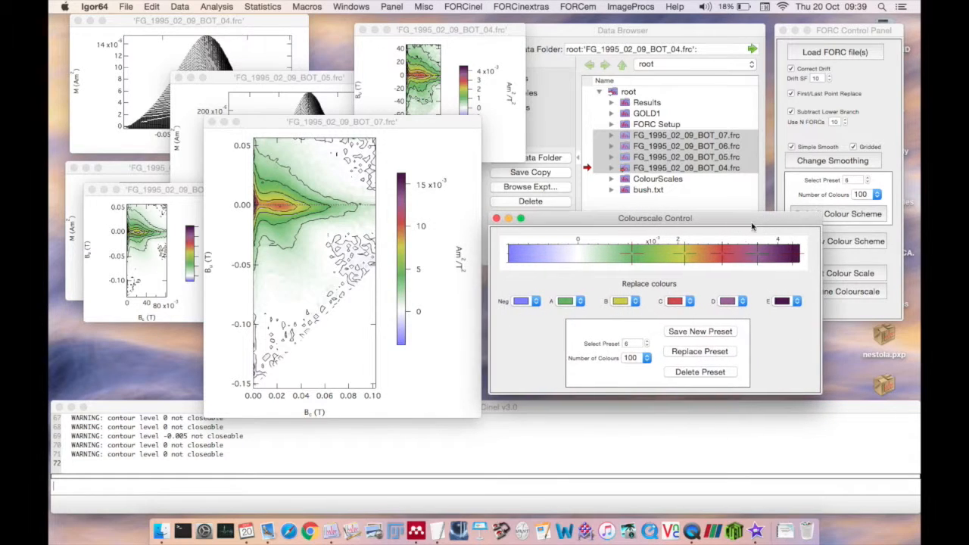
{"action": "left_click_drag", "start_coordinate": [629, 258], "coordinate": [705, 253]}
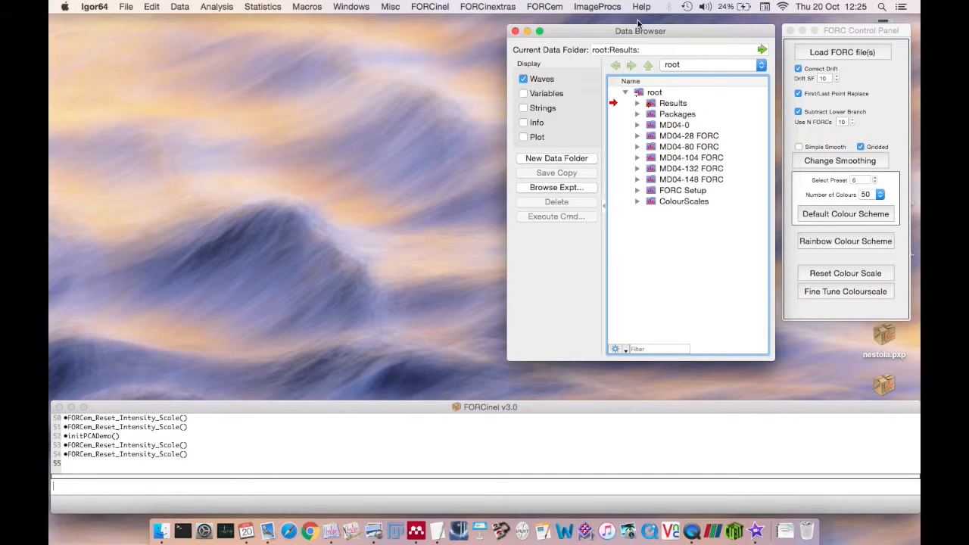
Define the PCA grid for folders MD04-0 to MD04-148 FORC with Hu -0.1 to 0.05, Hc 0 to 0.12 and resolution 0.001
{"action": "left_click", "coordinate": [653, 126]}
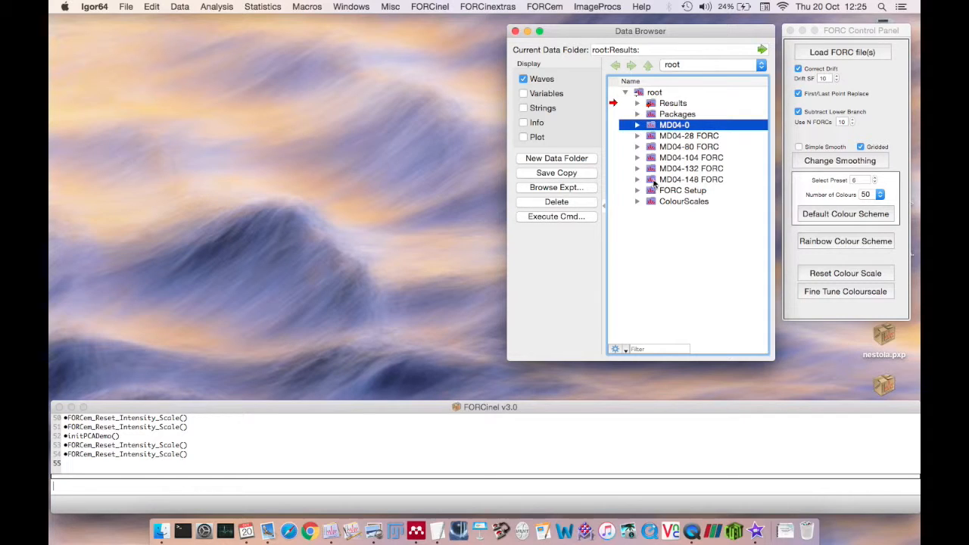
{"action": "left_click", "coordinate": [654, 180], "text": "shift"}
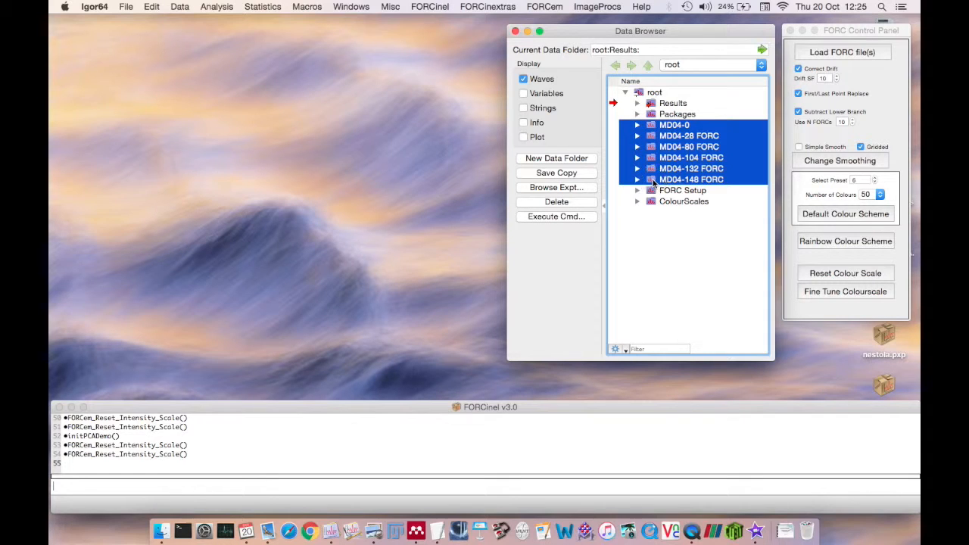
{"action": "left_click", "coordinate": [543, 6]}
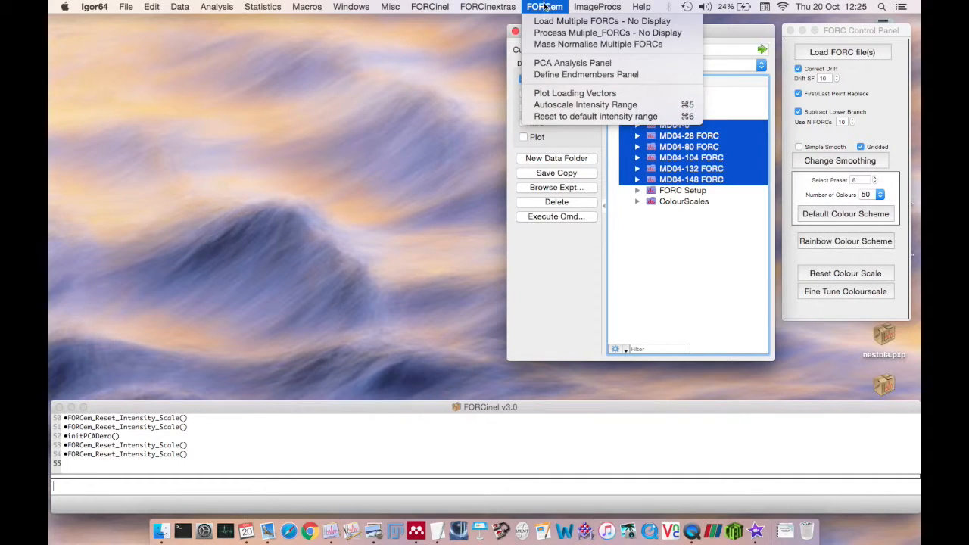
{"action": "left_click", "coordinate": [558, 63]}
{"action": "left_click_drag", "start_coordinate": [580, 147], "coordinate": [459, 96]}
{"action": "left_click", "coordinate": [463, 121]}
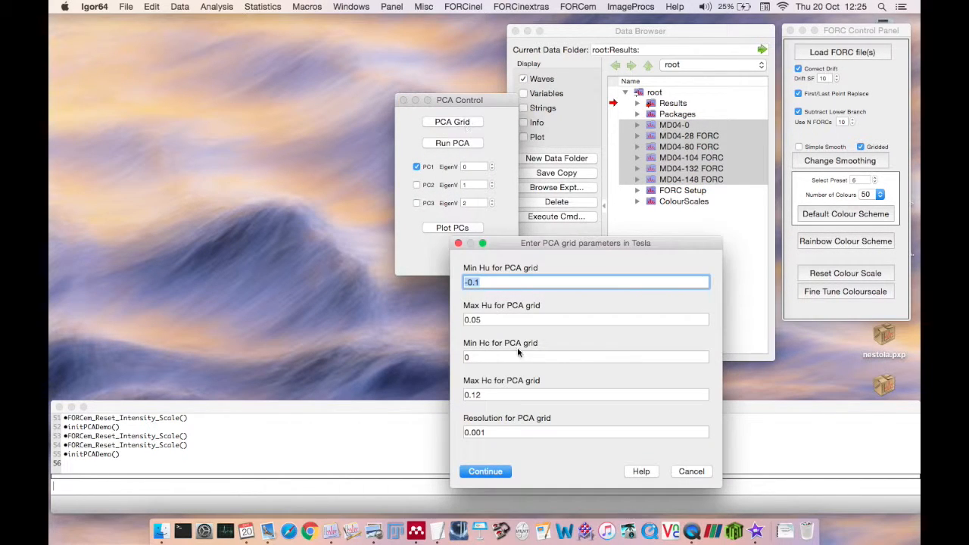
{"action": "left_click", "coordinate": [488, 472]}
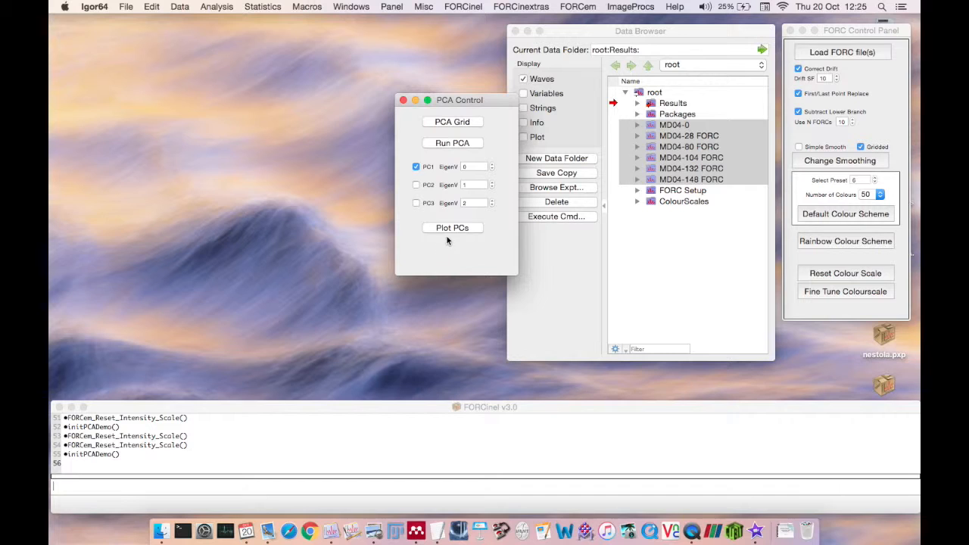
Run the PCA on the selected MD04 folders and plot PC1 with its calculated FORC diagram
{"action": "left_click", "coordinate": [437, 145]}
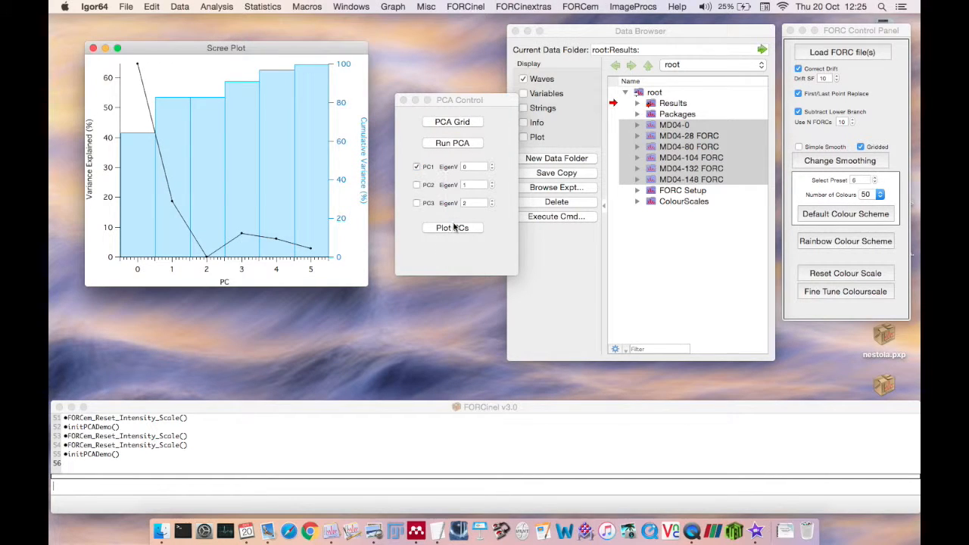
{"action": "left_click", "coordinate": [453, 227]}
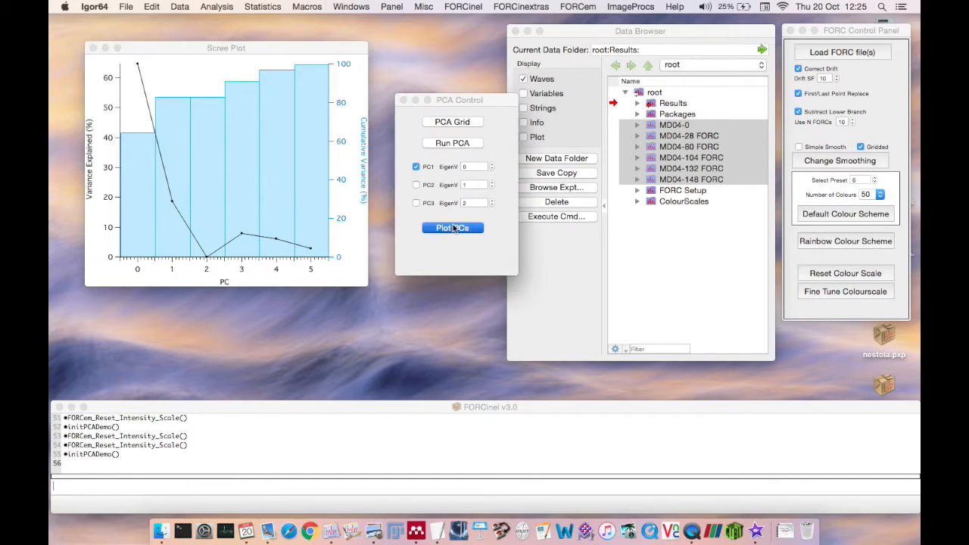
{"action": "left_click", "coordinate": [269, 28]}
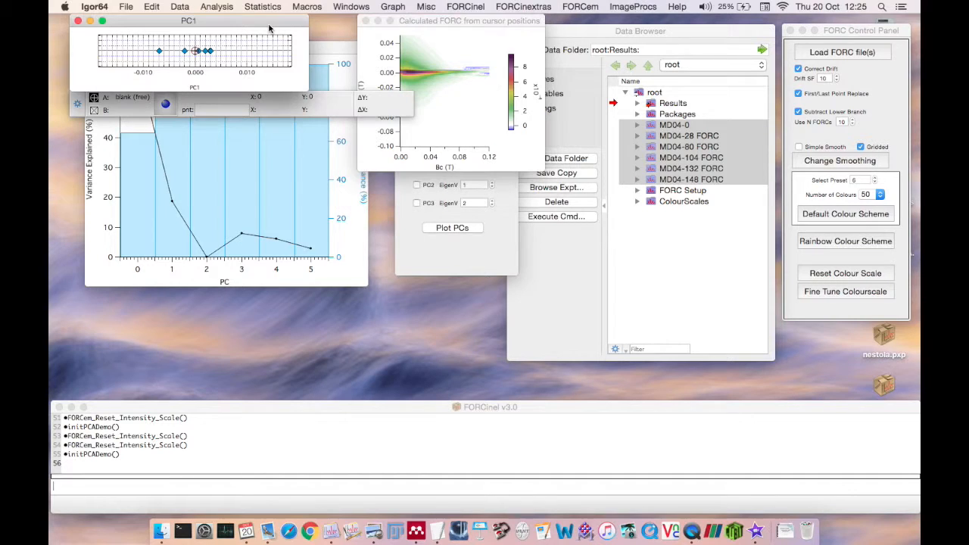
Move the PC1 plot cursor to about -0.0105 and across to about 0.0054 to examine the calculated FORC at both ends
{"action": "key", "text": "Left"}
{"action": "key", "text": "Left"}
{"action": "key", "text": "Left"}
{"action": "key", "text": "Left"}
{"action": "key", "text": "Left"}
{"action": "key", "text": "Left"}
{"action": "key", "text": "Left"}
{"action": "key", "text": "Left"}
{"action": "key", "text": "Left"}
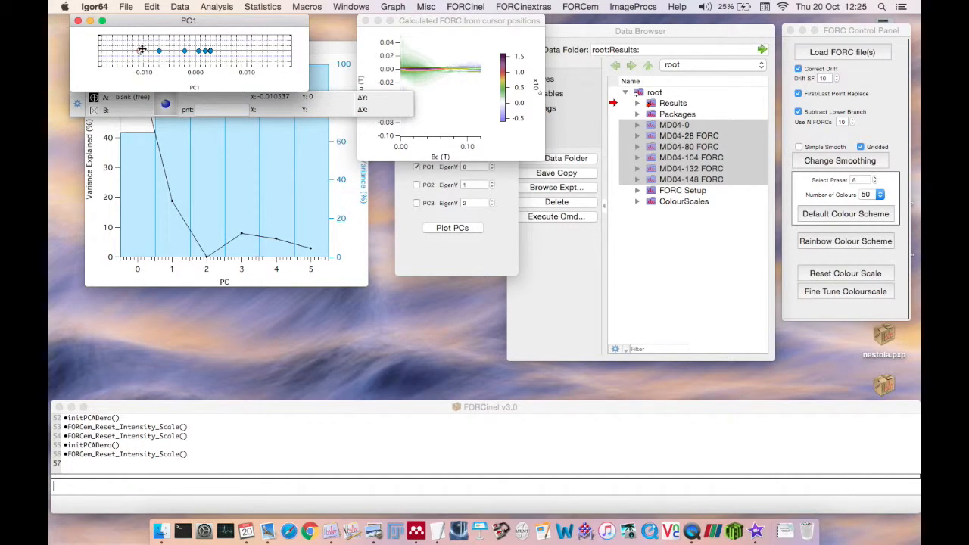
{"action": "mouse_move", "coordinate": [140, 51]}
{"action": "left_mouse_down"}
{"action": "mouse_move", "coordinate": [231, 50]}
{"action": "mouse_move", "coordinate": [152, 52]}
{"action": "mouse_move", "coordinate": [223, 49]}
{"action": "left_mouse_up"}
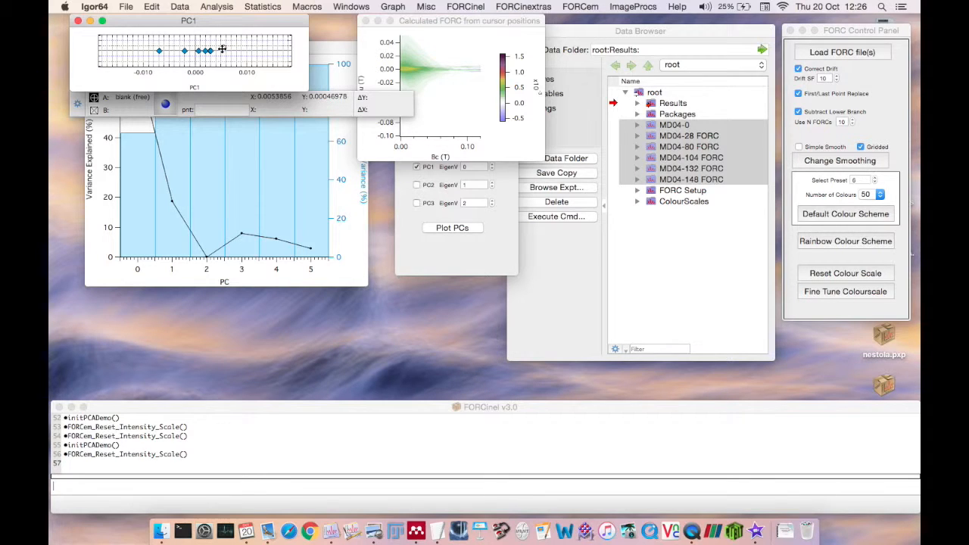
{"action": "key", "text": "ctrl+super+Escape"}
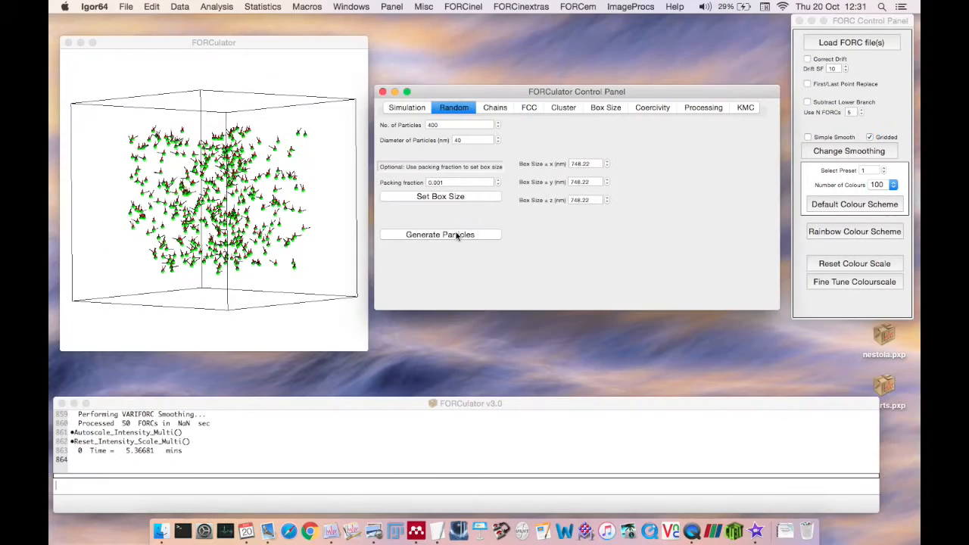
Generate several random arrangements of 400 particles with 40 nm diameter in FORCulator
{"action": "left_click", "coordinate": [456, 235]}
{"action": "left_click", "coordinate": [456, 236]}
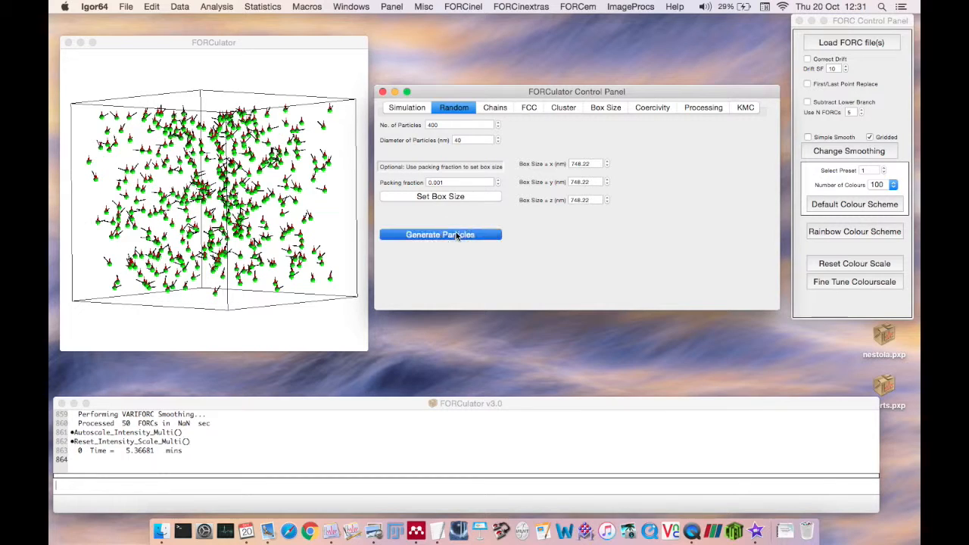
{"action": "left_click", "coordinate": [456, 236]}
{"action": "left_click", "coordinate": [457, 236]}
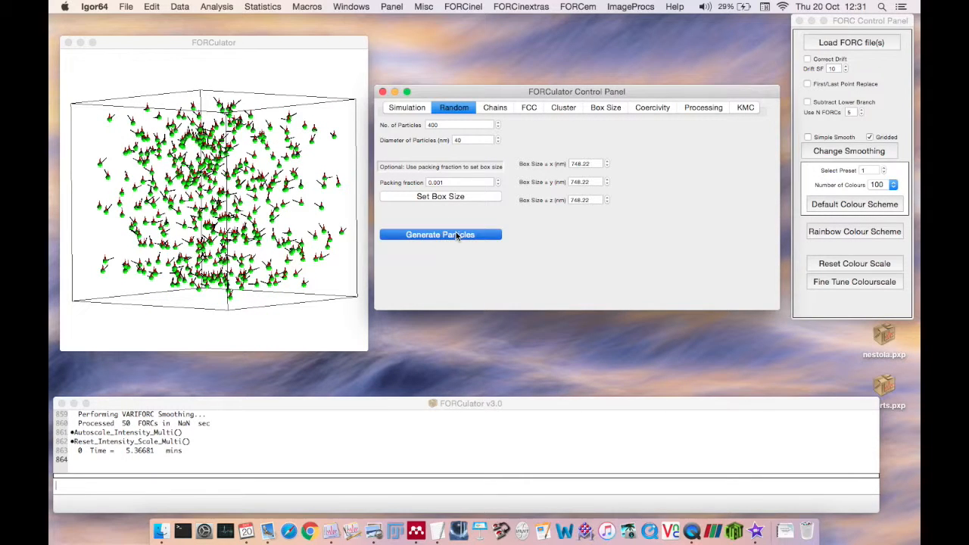
Generate several arrangements of 20 chains with 20 particles each, 40 diameter, separation 50 and collapse factor 0.4
{"action": "left_click", "coordinate": [507, 108]}
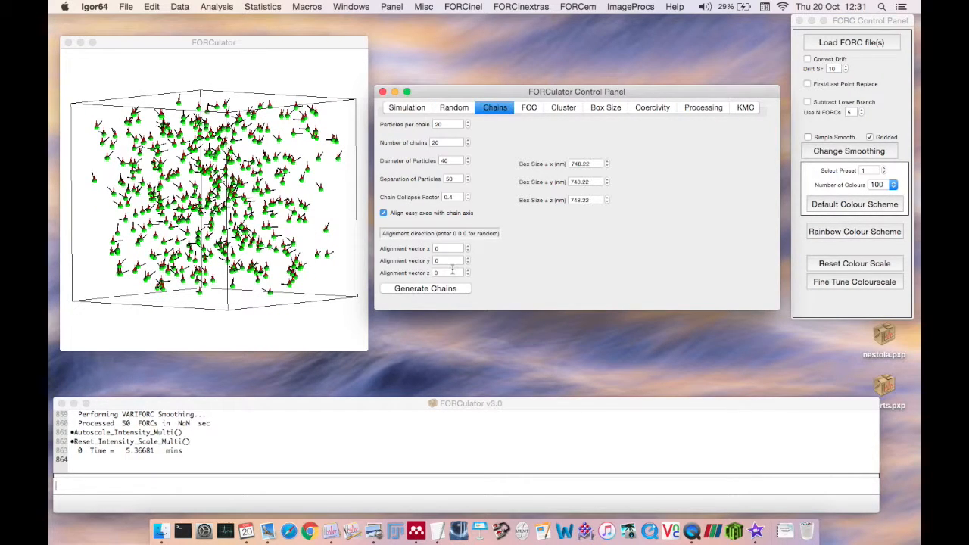
{"action": "left_click", "coordinate": [439, 290]}
{"action": "left_click", "coordinate": [439, 290]}
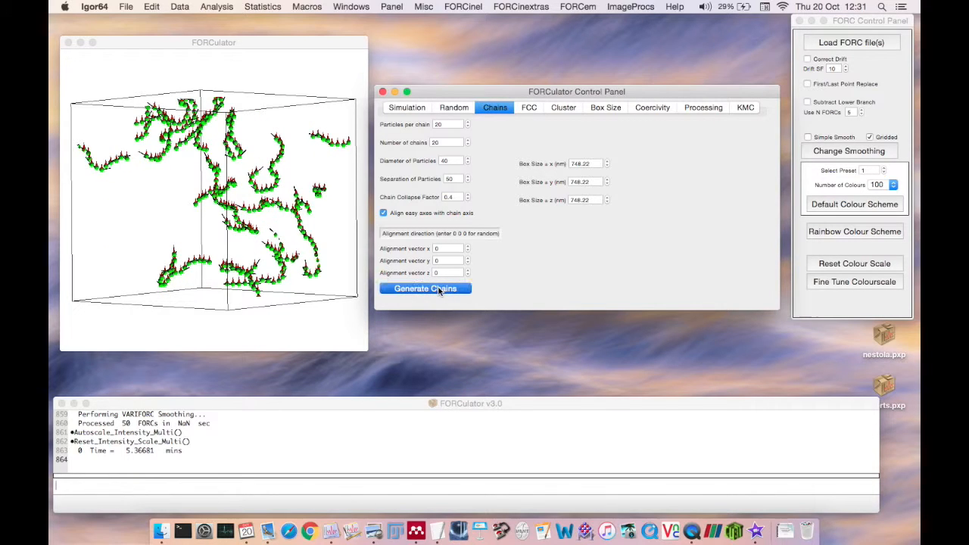
{"action": "left_click", "coordinate": [440, 290]}
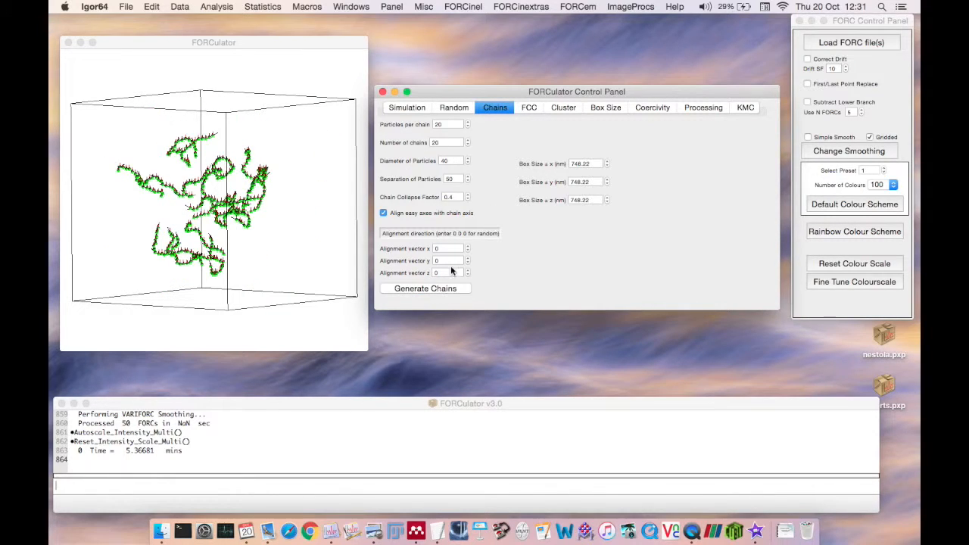
Generate several arrangements of 20 clusters with 20 particles each, 40 diameter and intra-particle packing fraction 0.1
{"action": "left_click", "coordinate": [548, 109]}
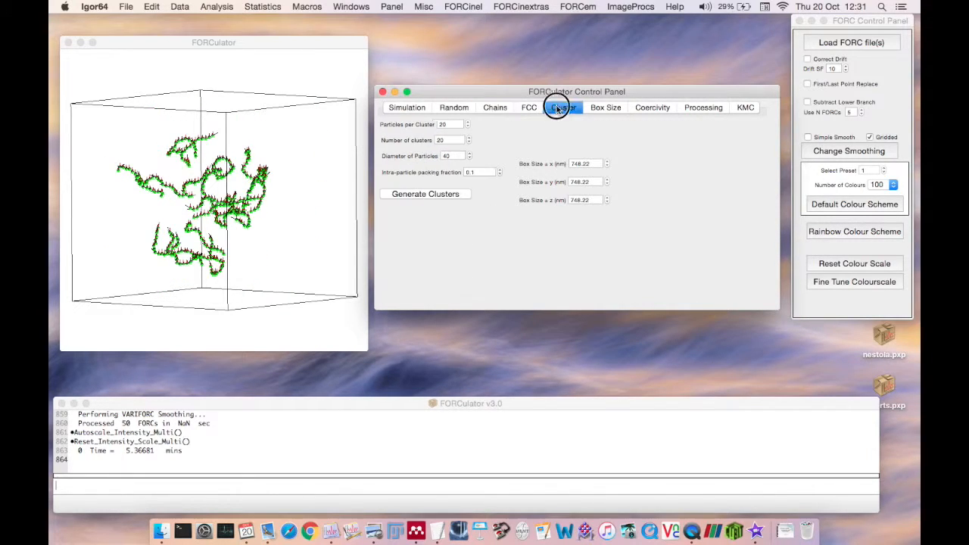
{"action": "left_click", "coordinate": [452, 197]}
{"action": "left_click", "coordinate": [452, 196]}
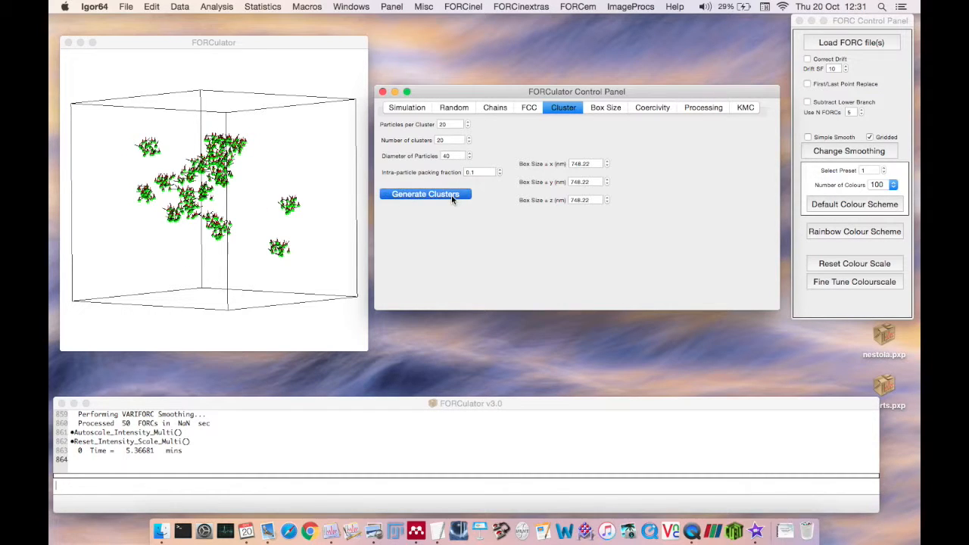
{"action": "left_click", "coordinate": [451, 195]}
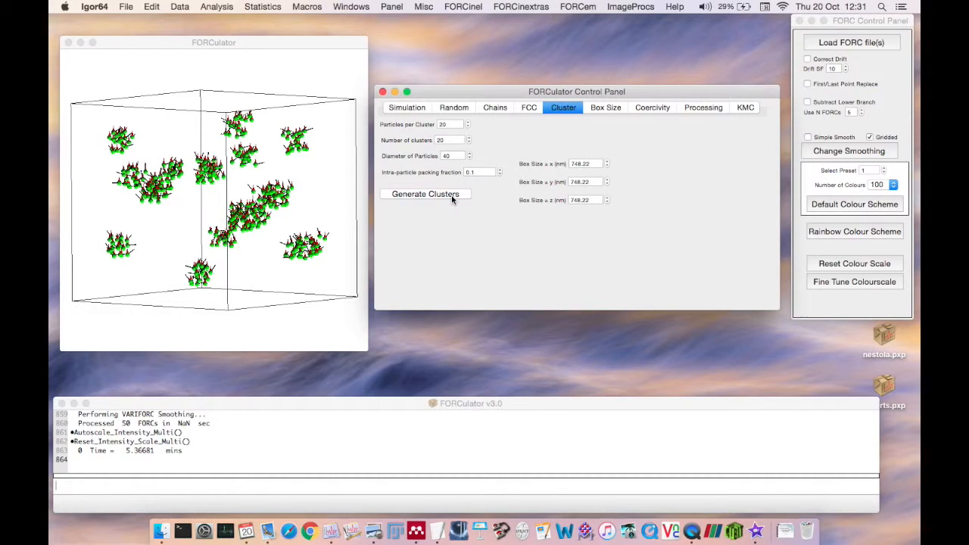
Run an LLG quick simulation on the clustered particles with uniaxial anisotropy, 500 maximum iterations, damping factor 0.7 and field 0 T
{"action": "left_click", "coordinate": [327, 141]}
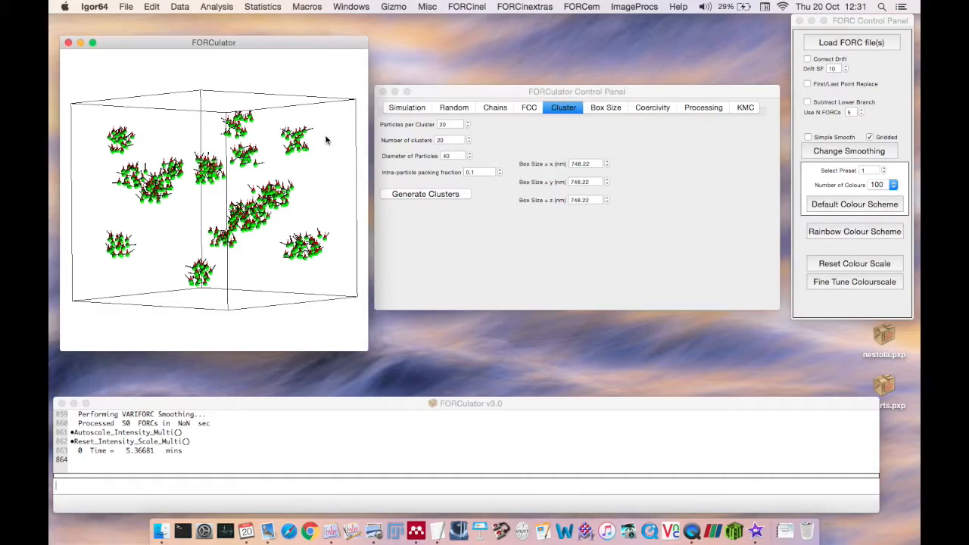
{"action": "scroll", "coordinate": [327, 141], "scroll_direction": "down", "scroll_amount": 2}
{"action": "scroll", "coordinate": [327, 140], "scroll_direction": "up", "scroll_amount": 5}
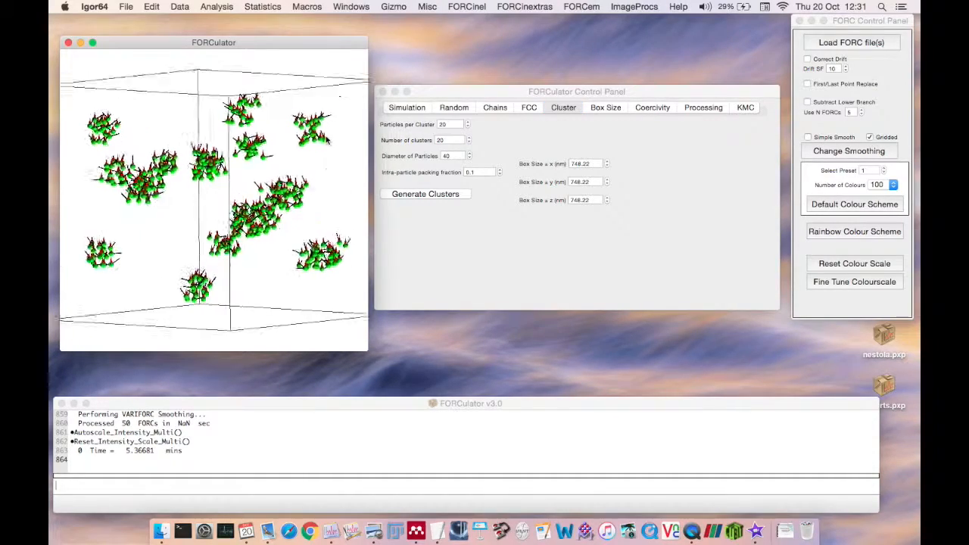
{"action": "left_click_drag", "start_coordinate": [327, 140], "coordinate": [278, 219]}
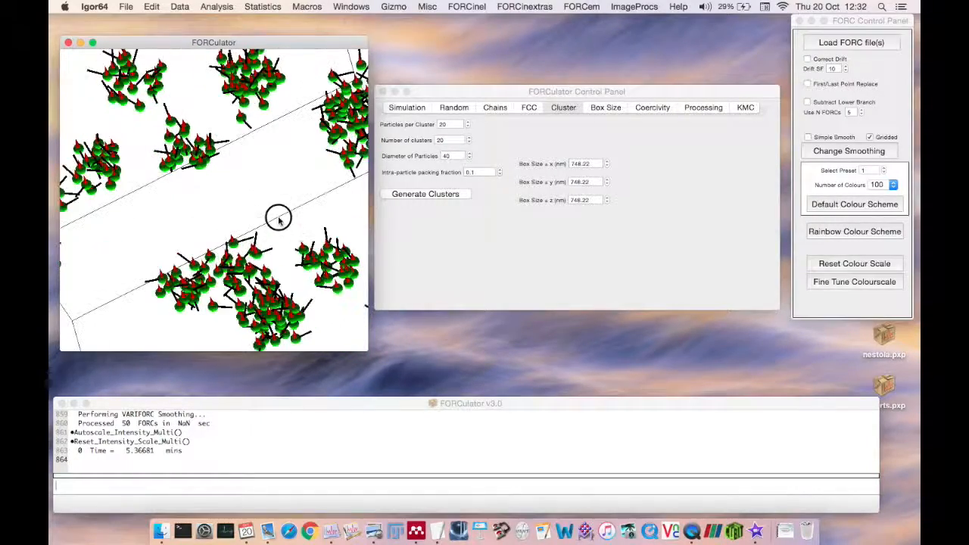
{"action": "left_click", "coordinate": [415, 111]}
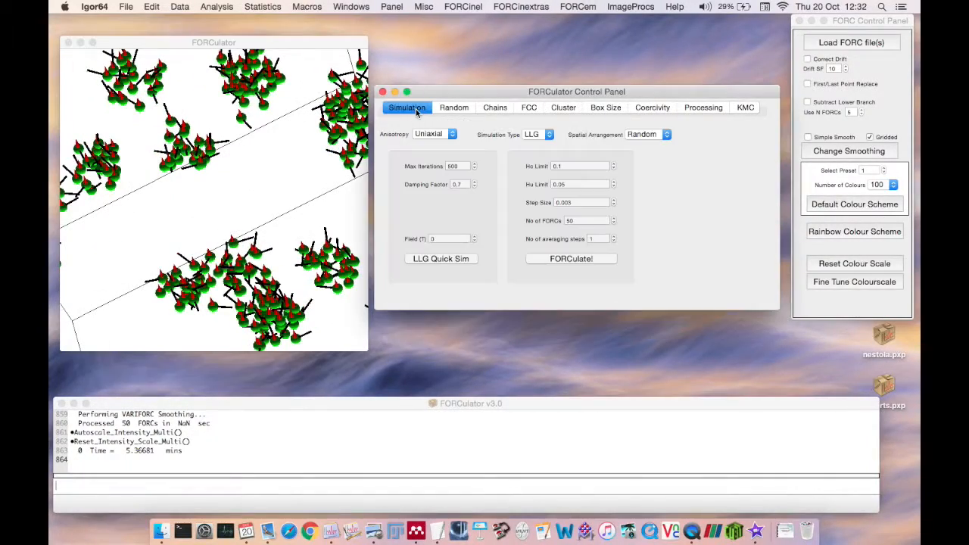
{"action": "left_click", "coordinate": [442, 264]}
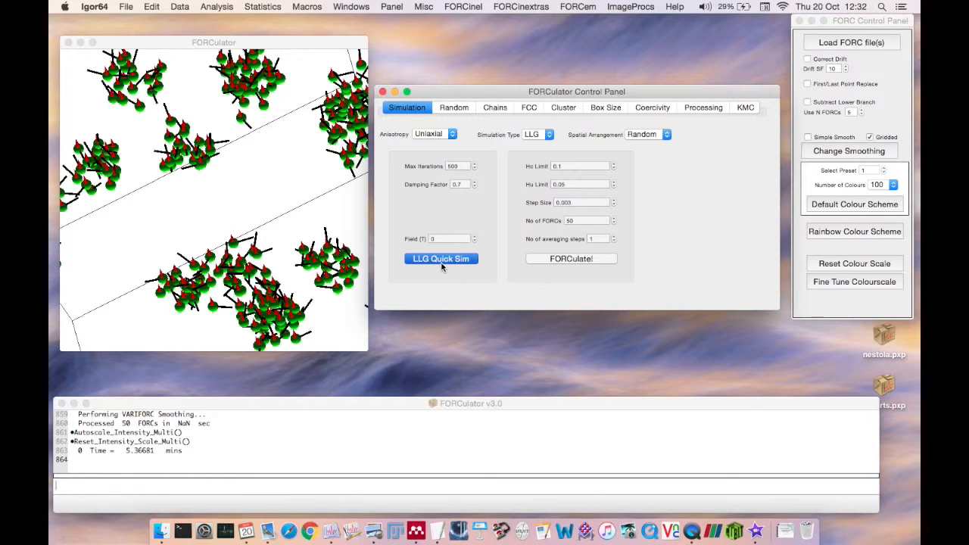